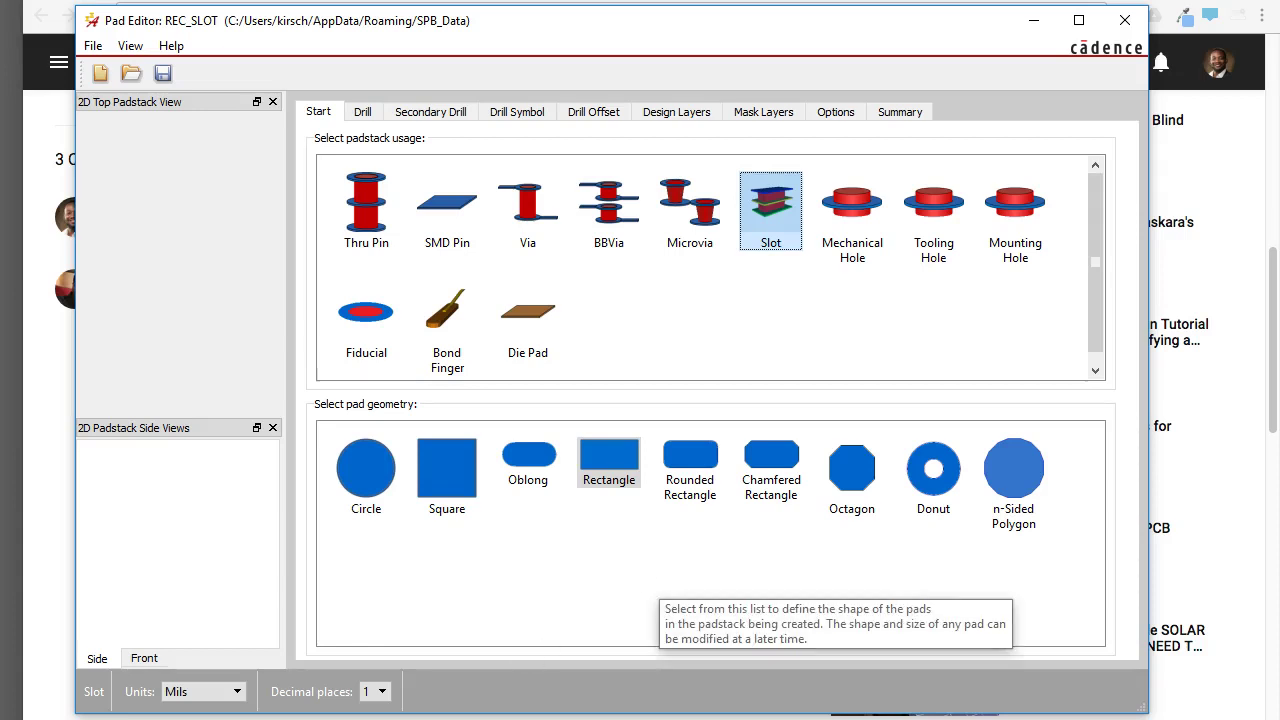
Step: Browse the Cadence Release 17.2-2016 folder in the installed apps list, then dismiss it
mouse_move(614, 705)
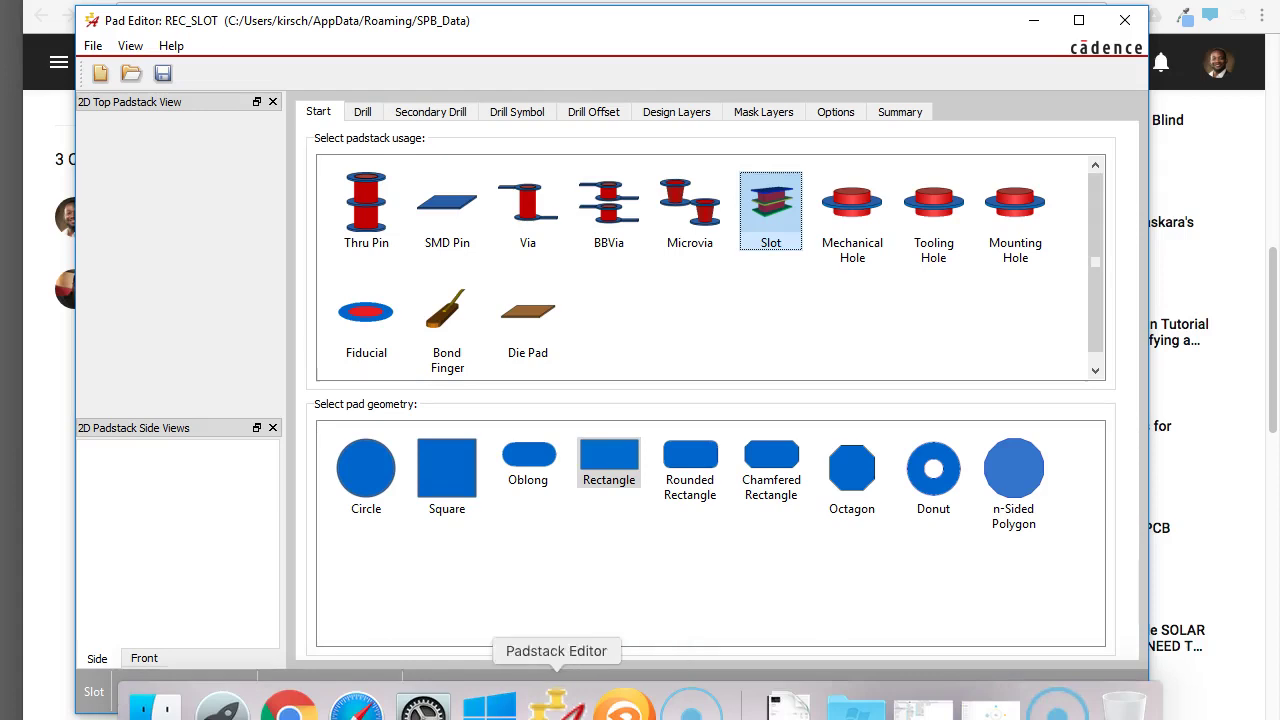
left_click(489, 708)
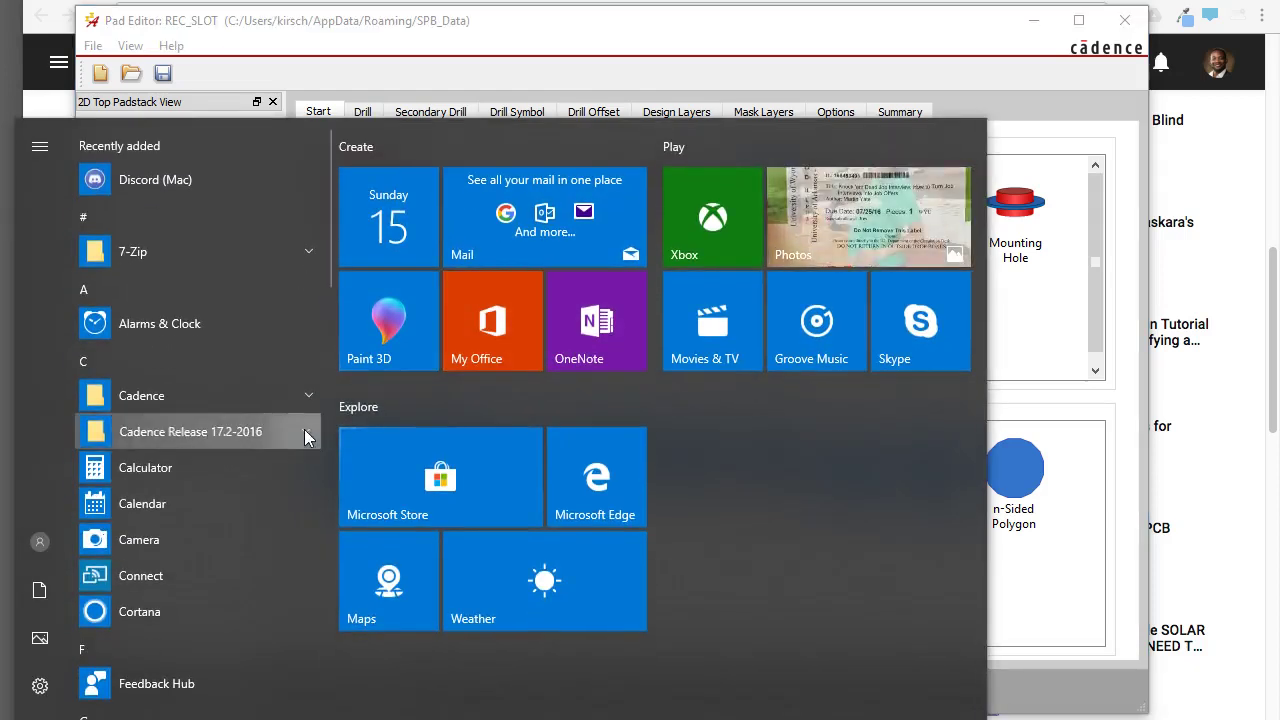
left_click(306, 437)
scroll(220, 517, "down", 5)
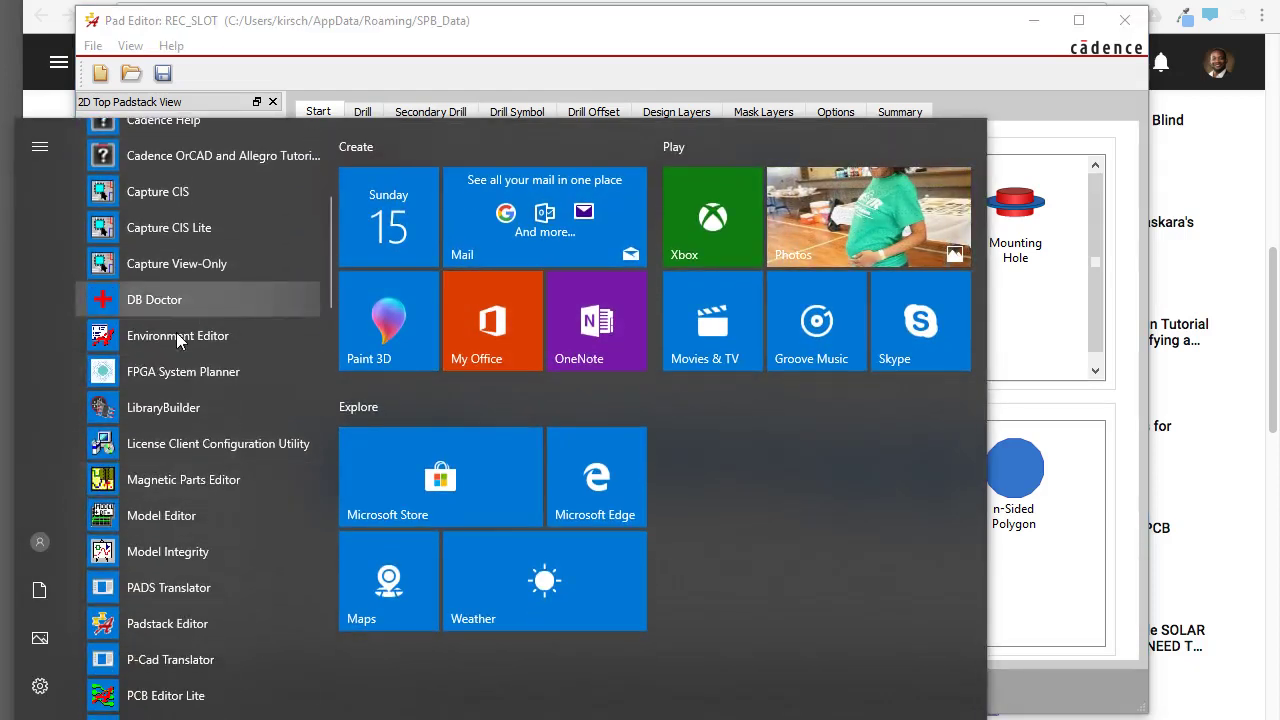
scroll(180, 440, "down", 3)
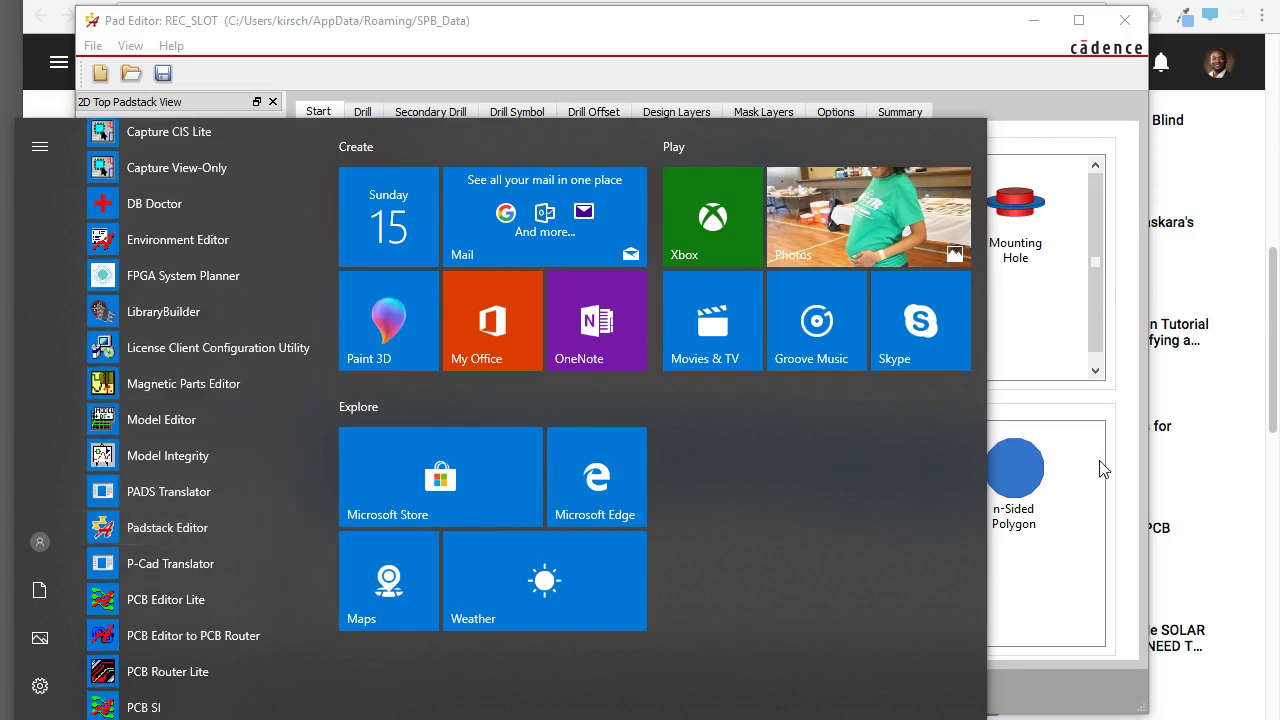
left_click(1072, 390)
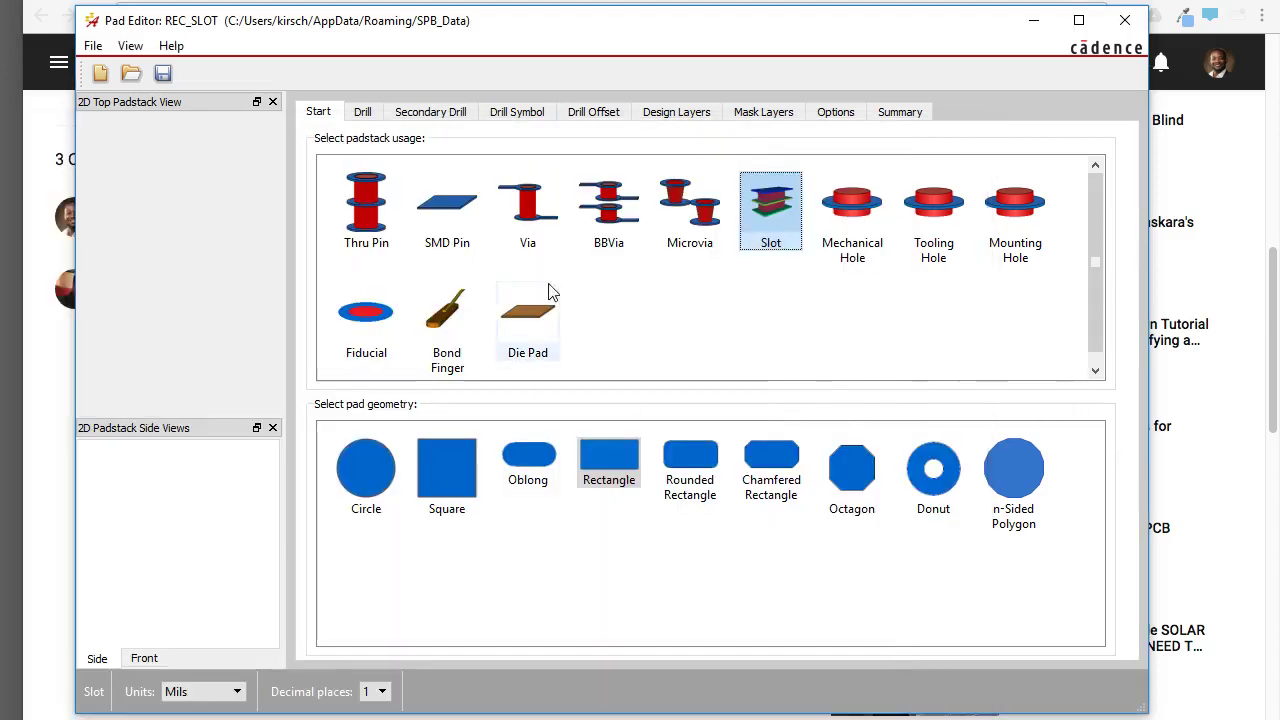
Step: Create a new padstack REC_DRL with File > New, declining to save the previous one
left_click(92, 46)
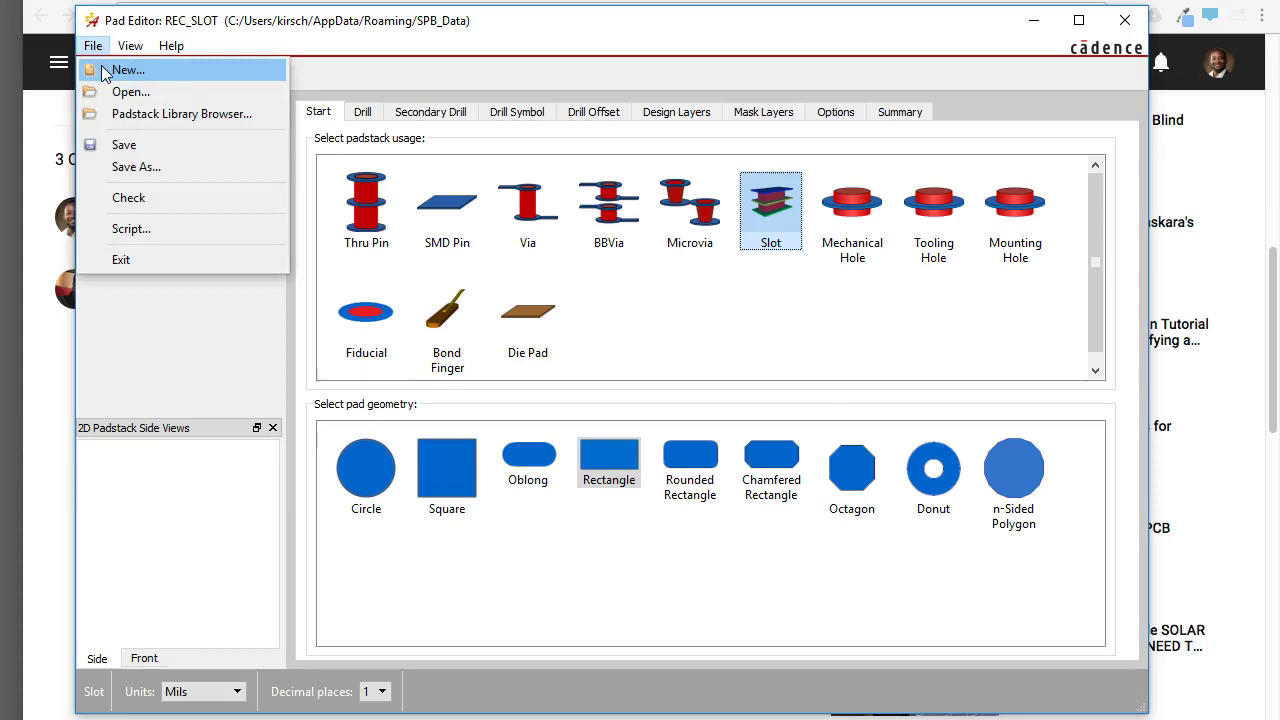
left_click(105, 72)
left_click(678, 394)
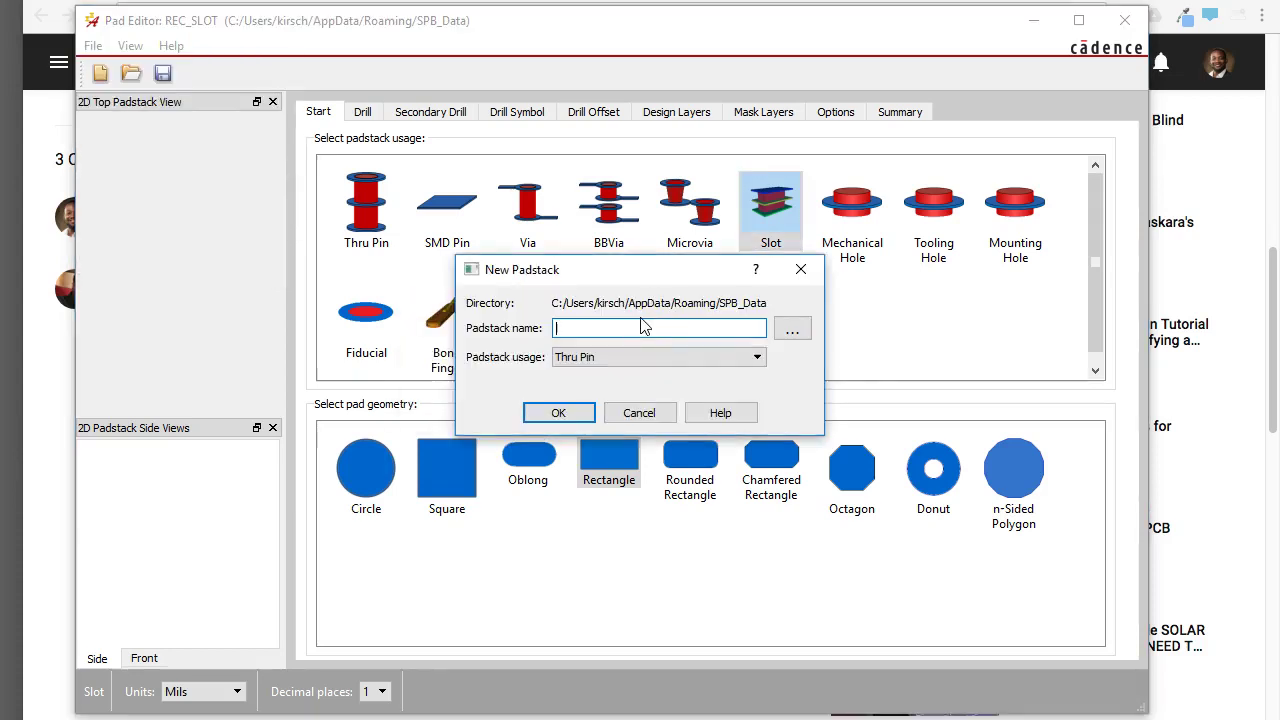
type("REC_DRL")
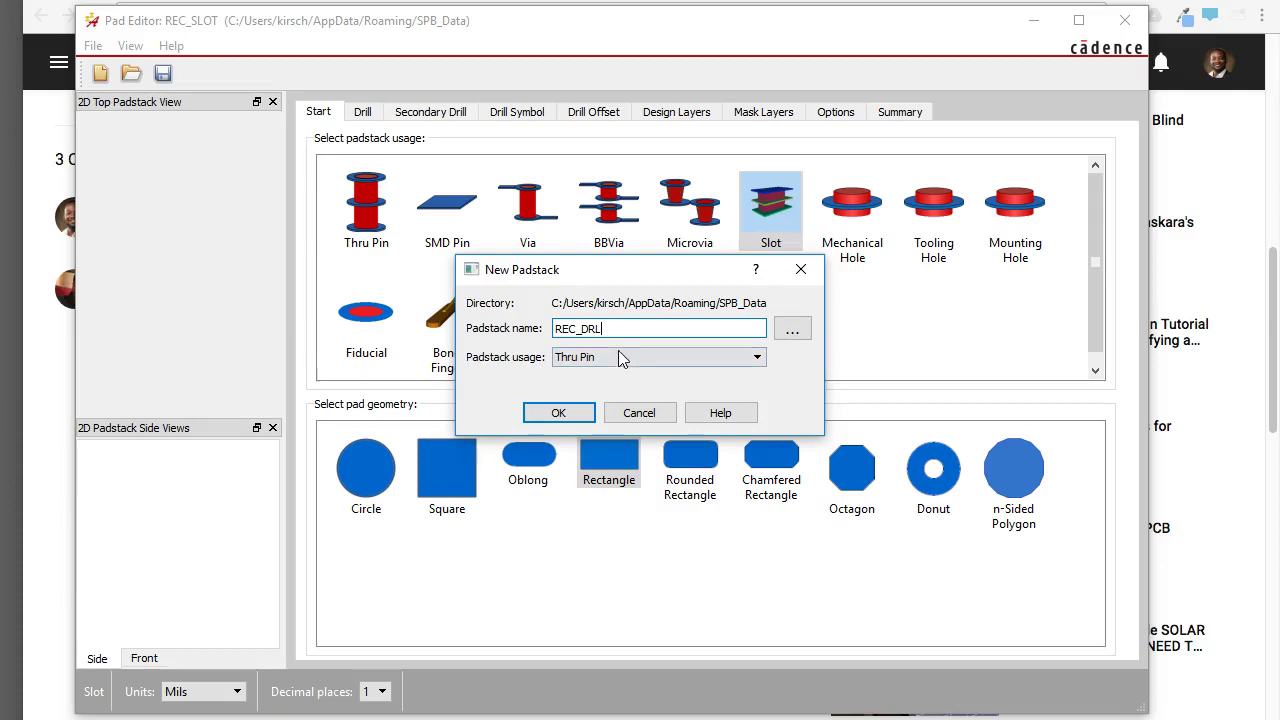
left_click(565, 413)
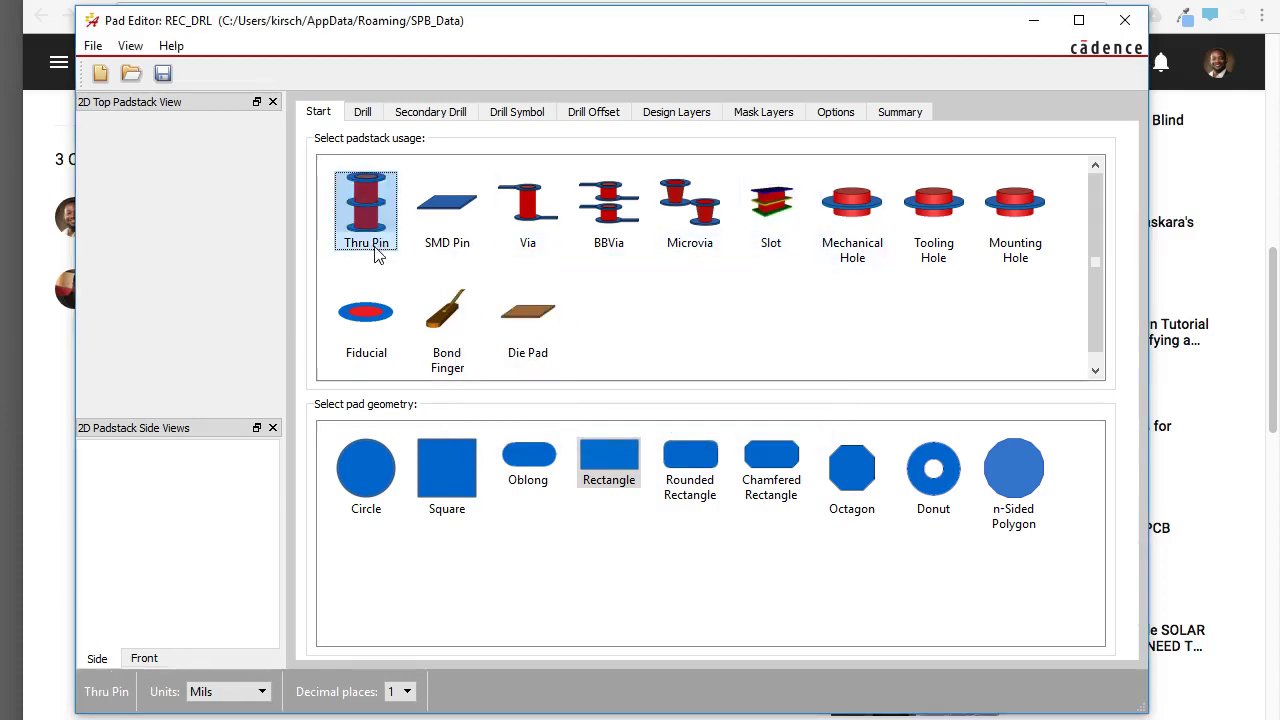
Step: Set the padstack usage to Slot and the pad geometry to Rectangle
left_click(770, 212)
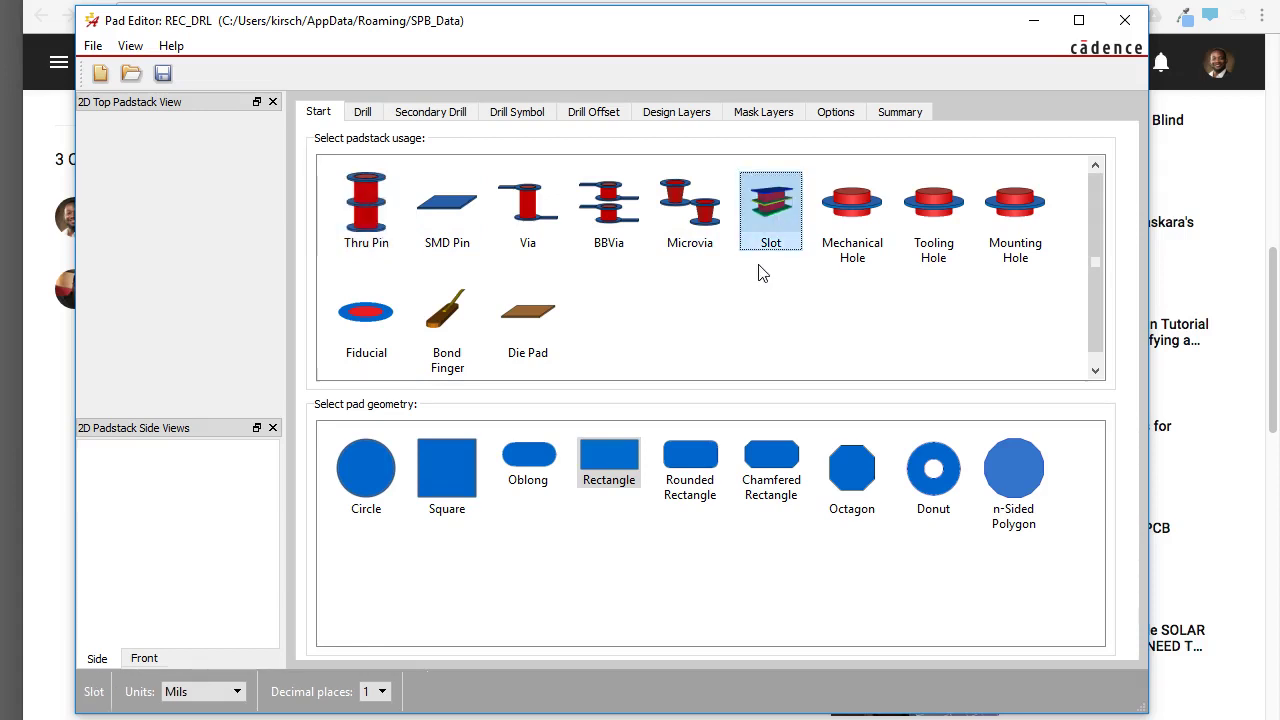
left_click(600, 456)
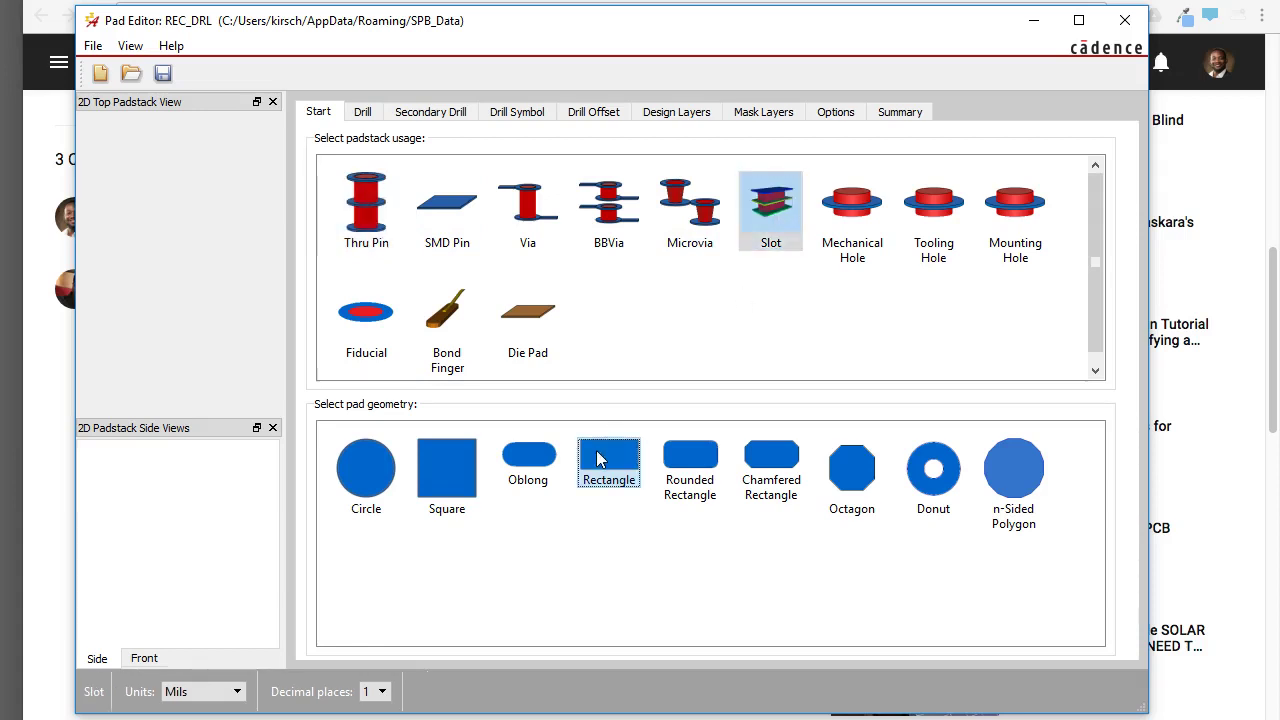
Step: Make the drill a Rectangular slot sized 120 × 90 mils
left_click(363, 114)
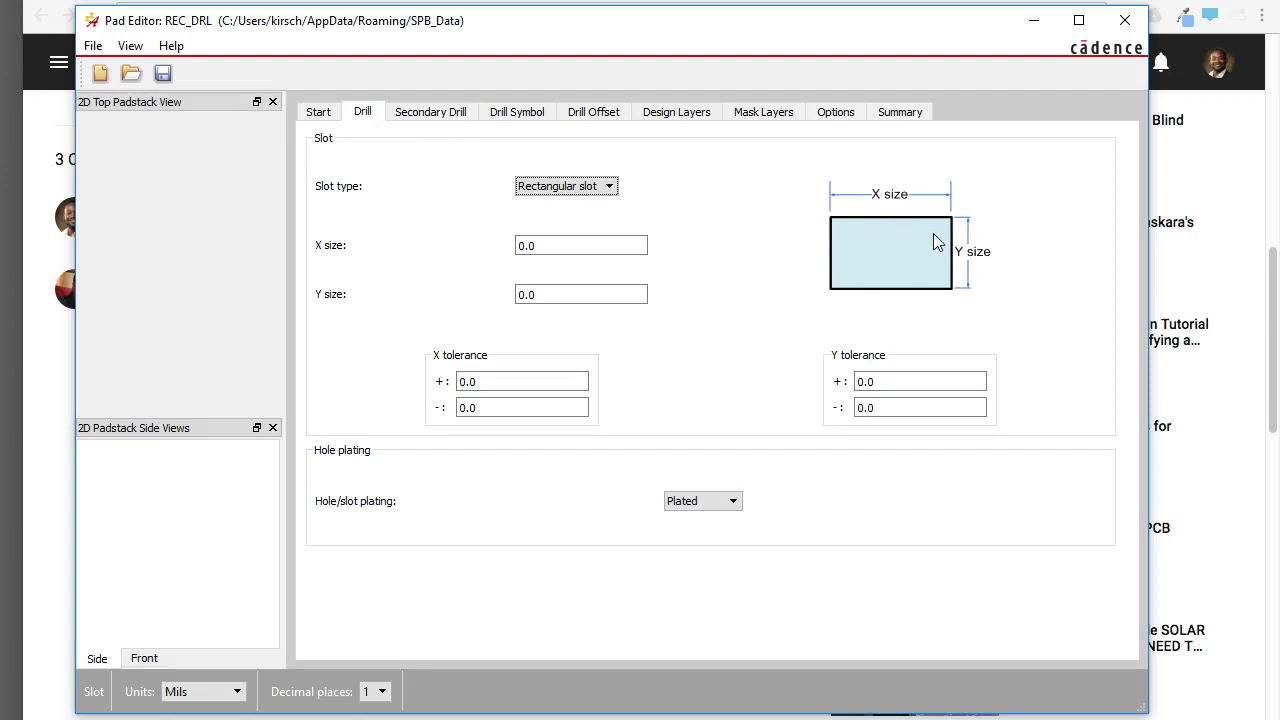
left_click(566, 188)
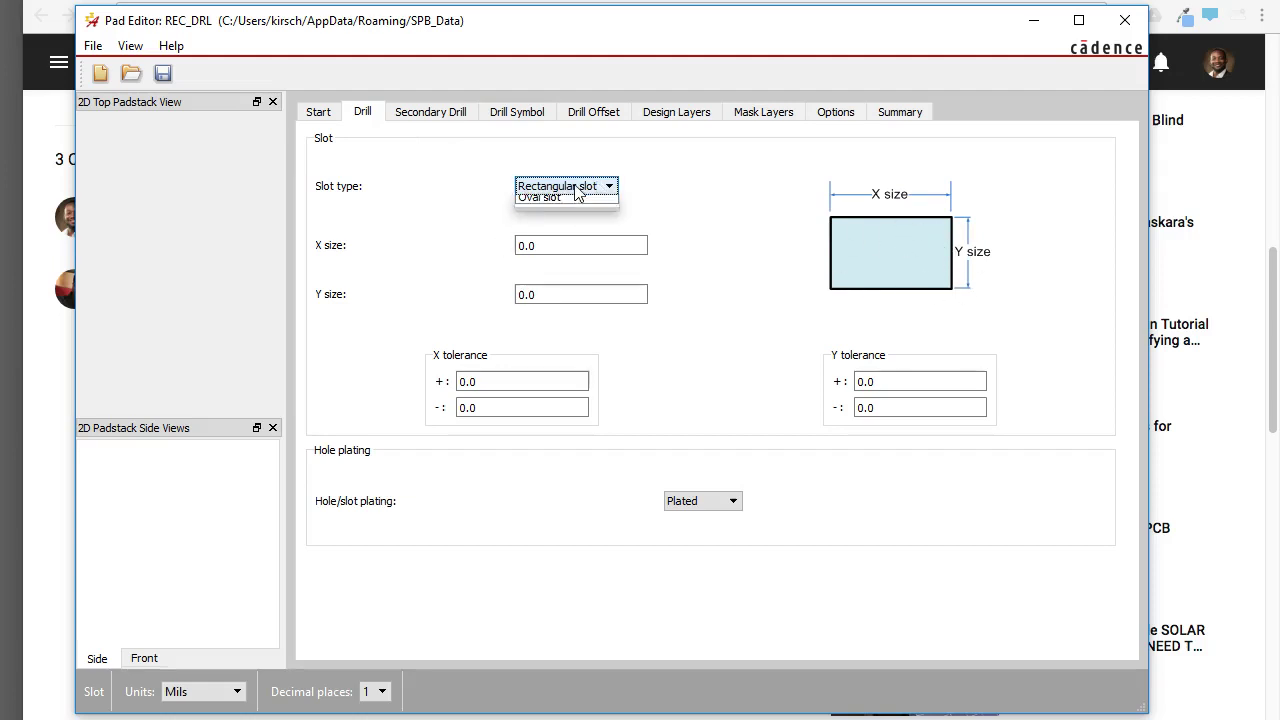
left_click(558, 204)
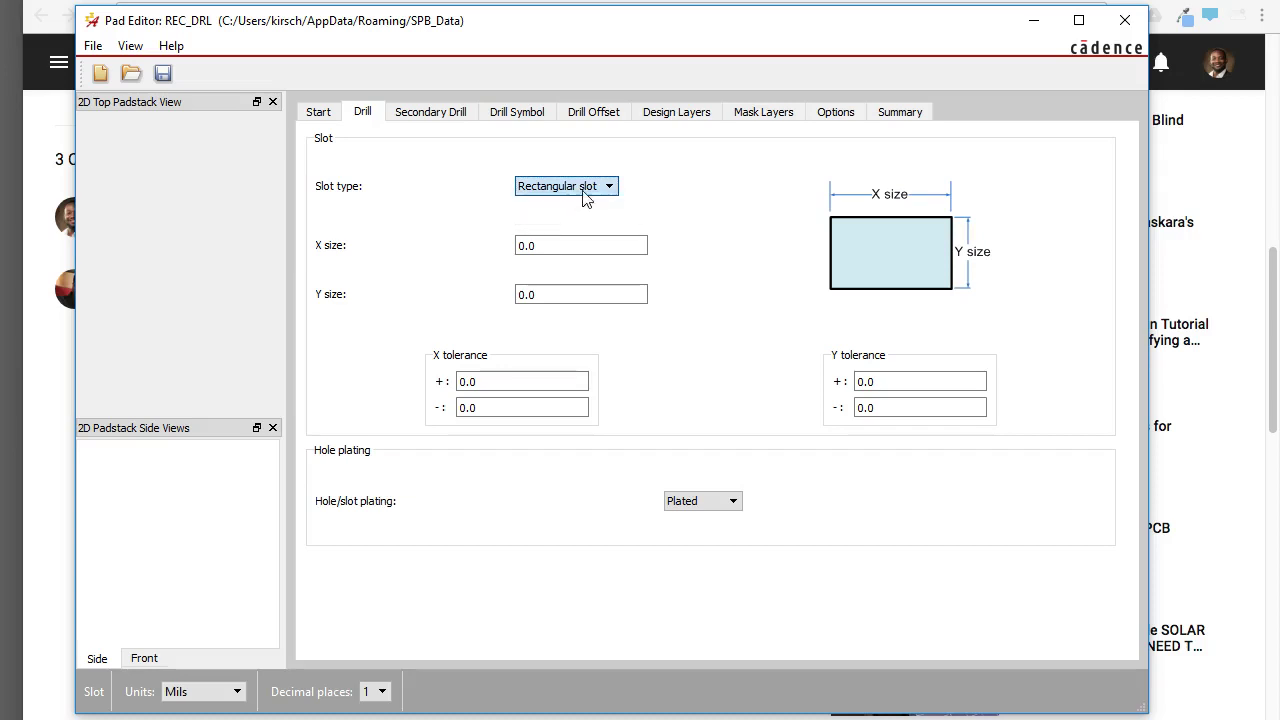
double_click(524, 244)
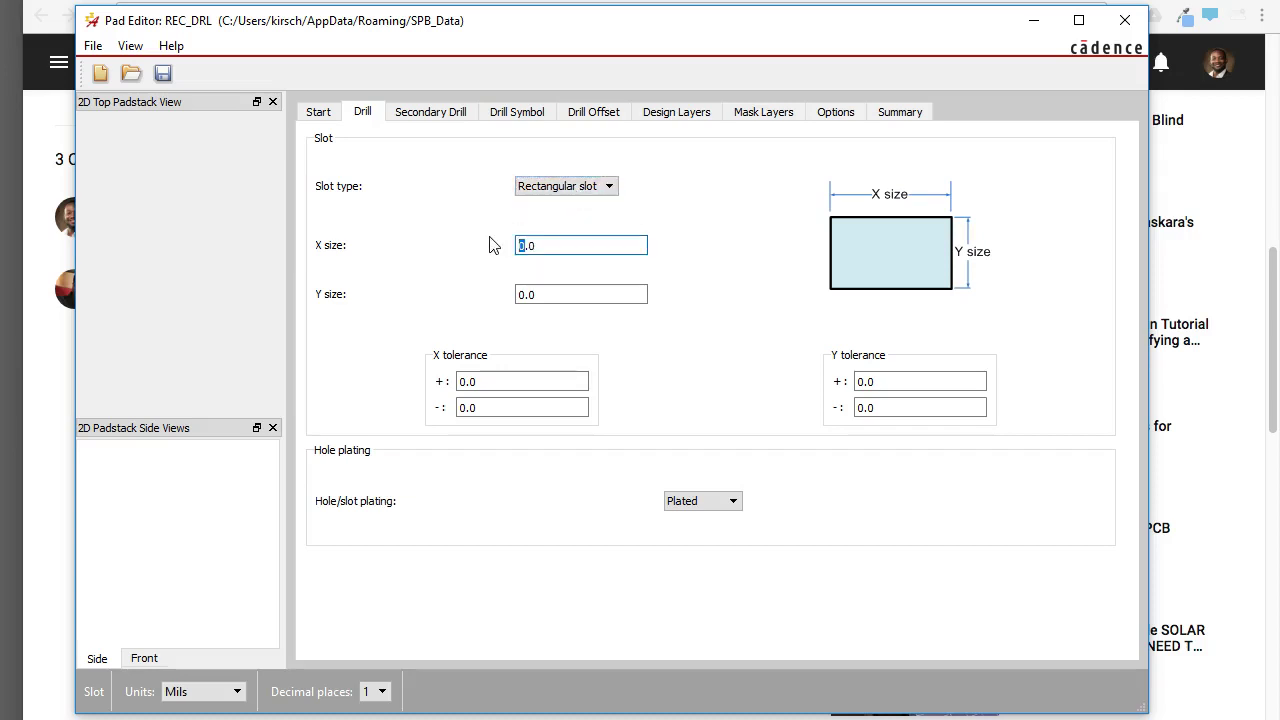
type("120")
key("Tab")
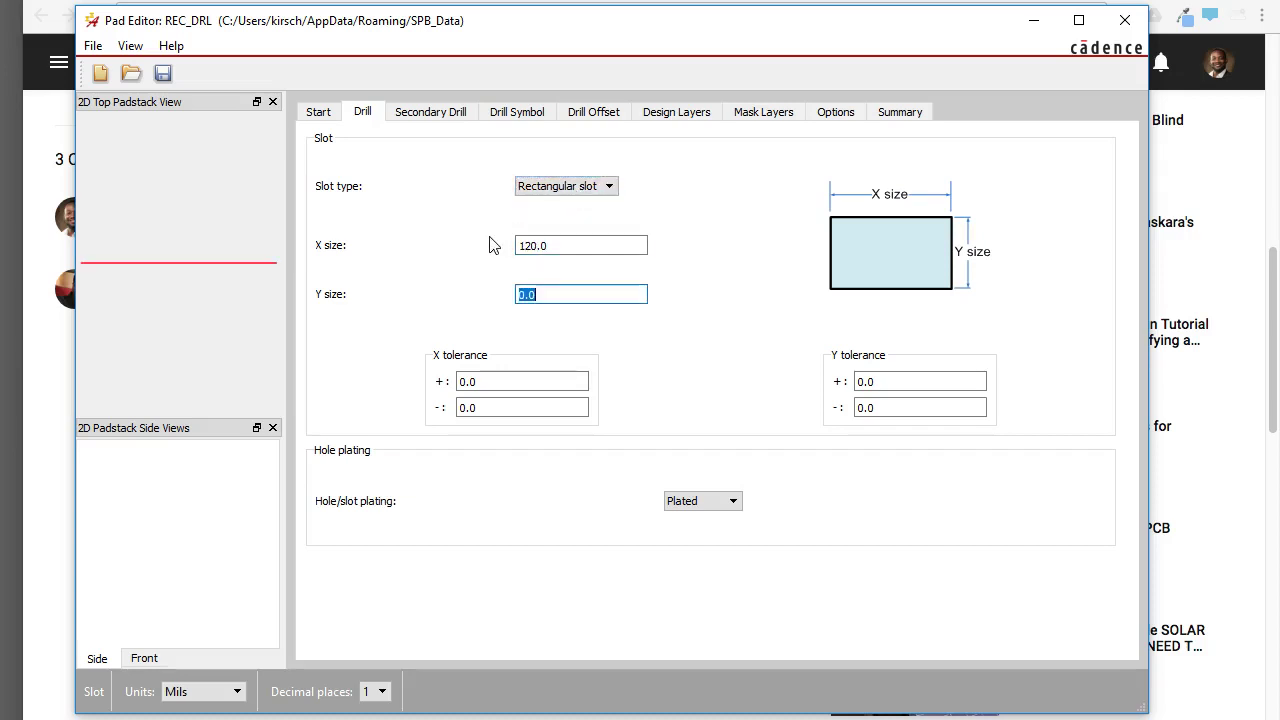
left_click(527, 296)
key("Tab")
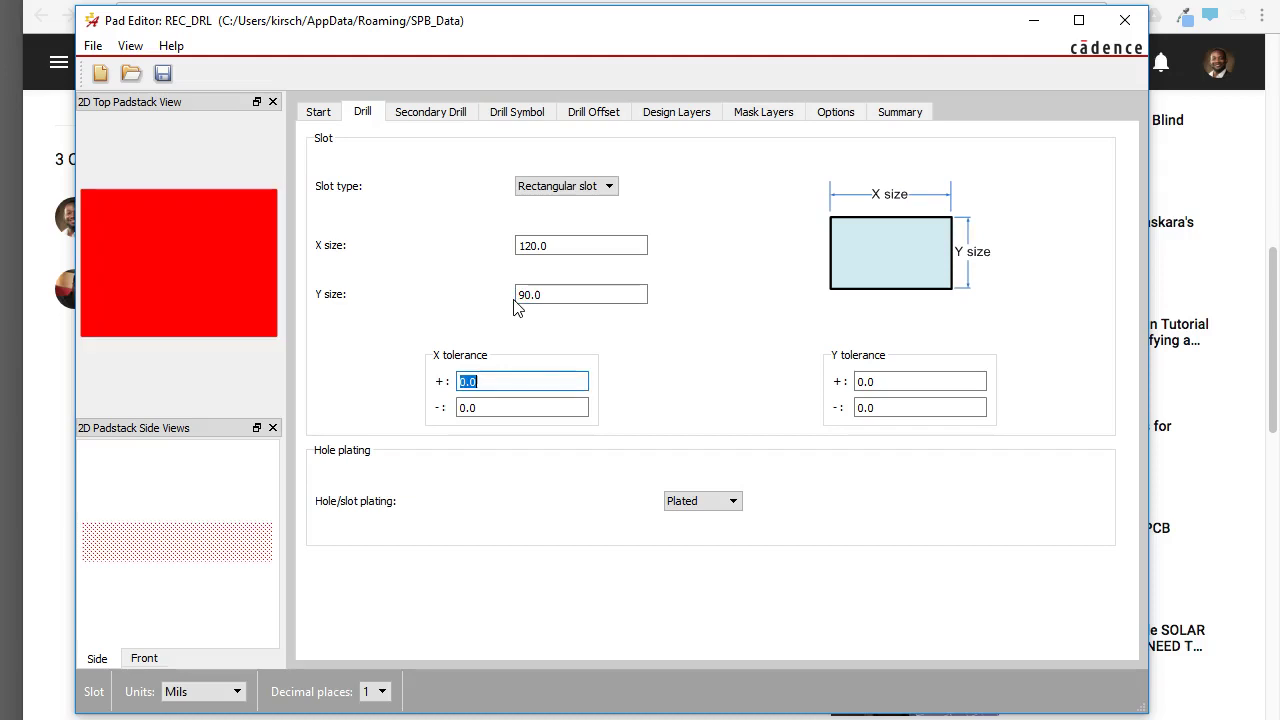
Step: Set the slot's plus and minus tolerances to 5.0 on both X and Y
left_click(462, 380)
type("5")
key("Tab")
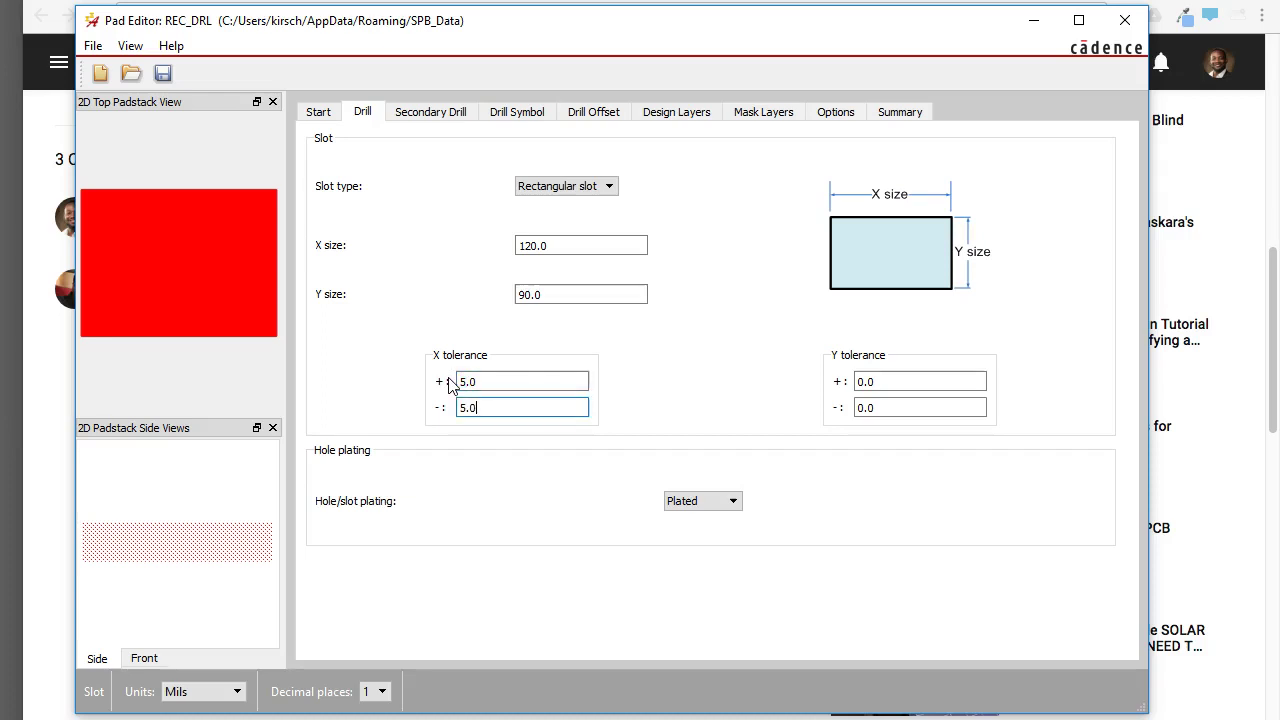
key("Tab")
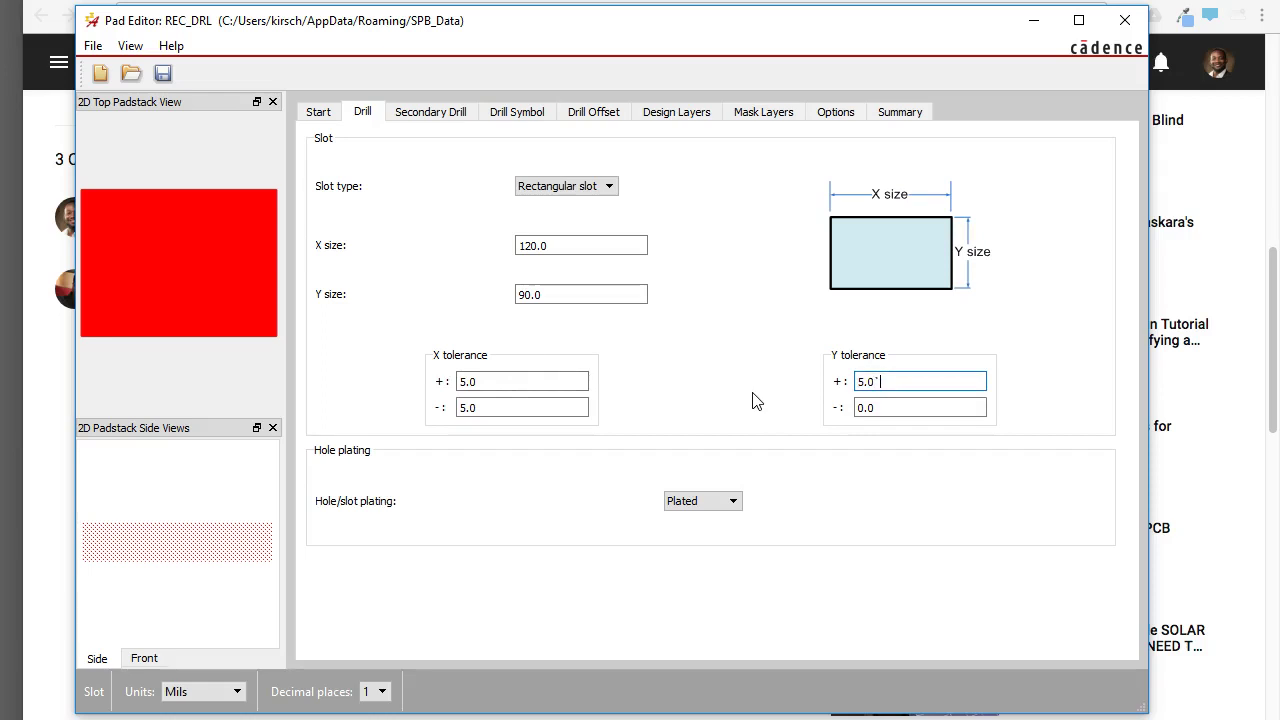
type("5.0")
key("Tab")
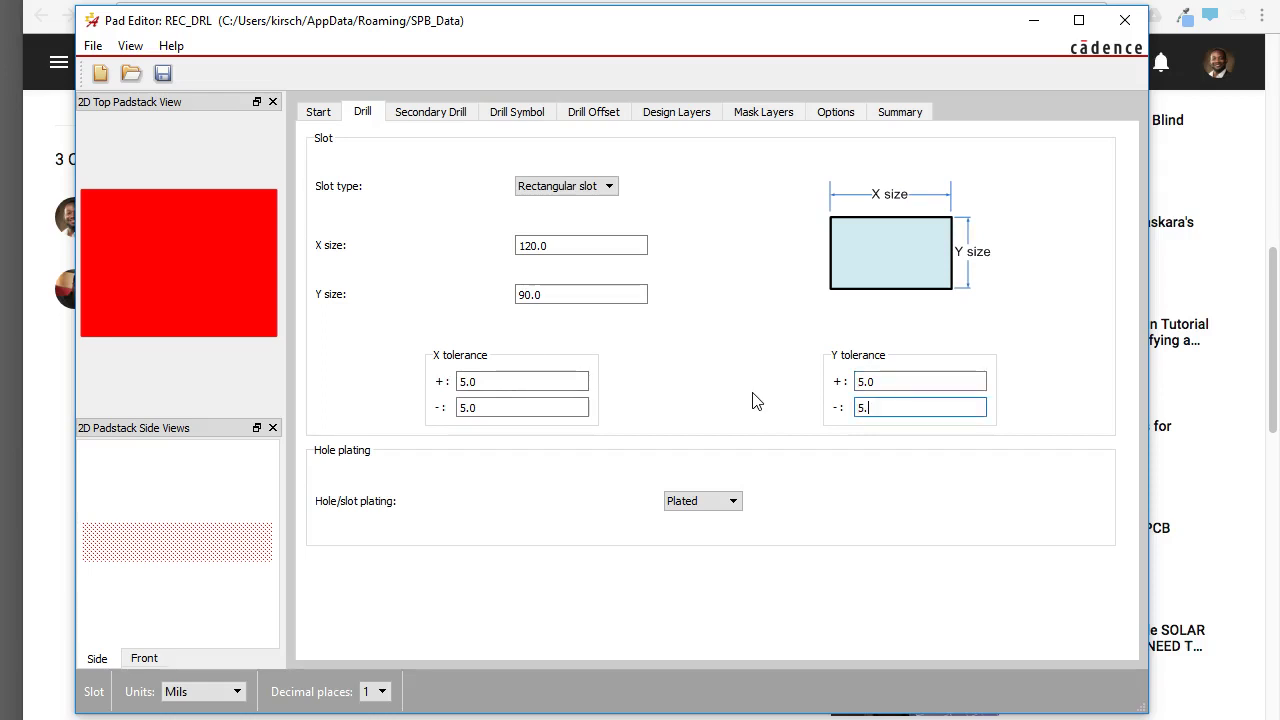
key("Tab")
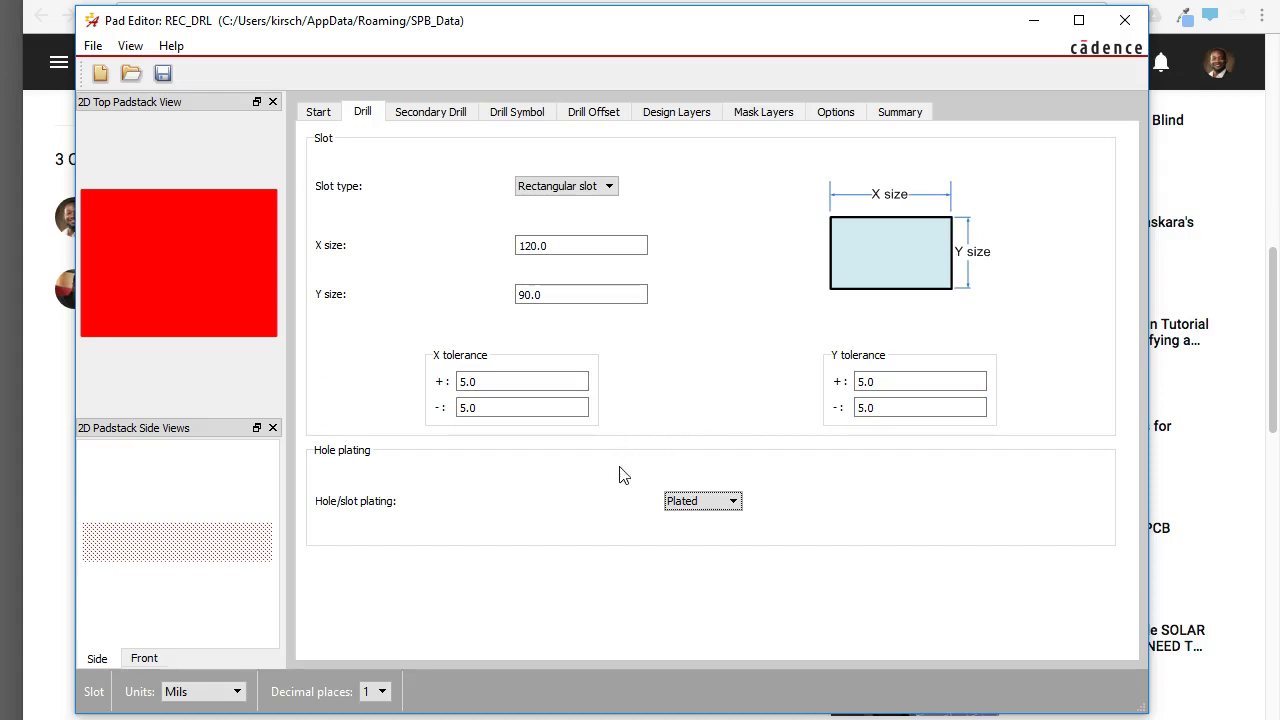
Step: Set the hole/slot plating to Plated
left_click(705, 501)
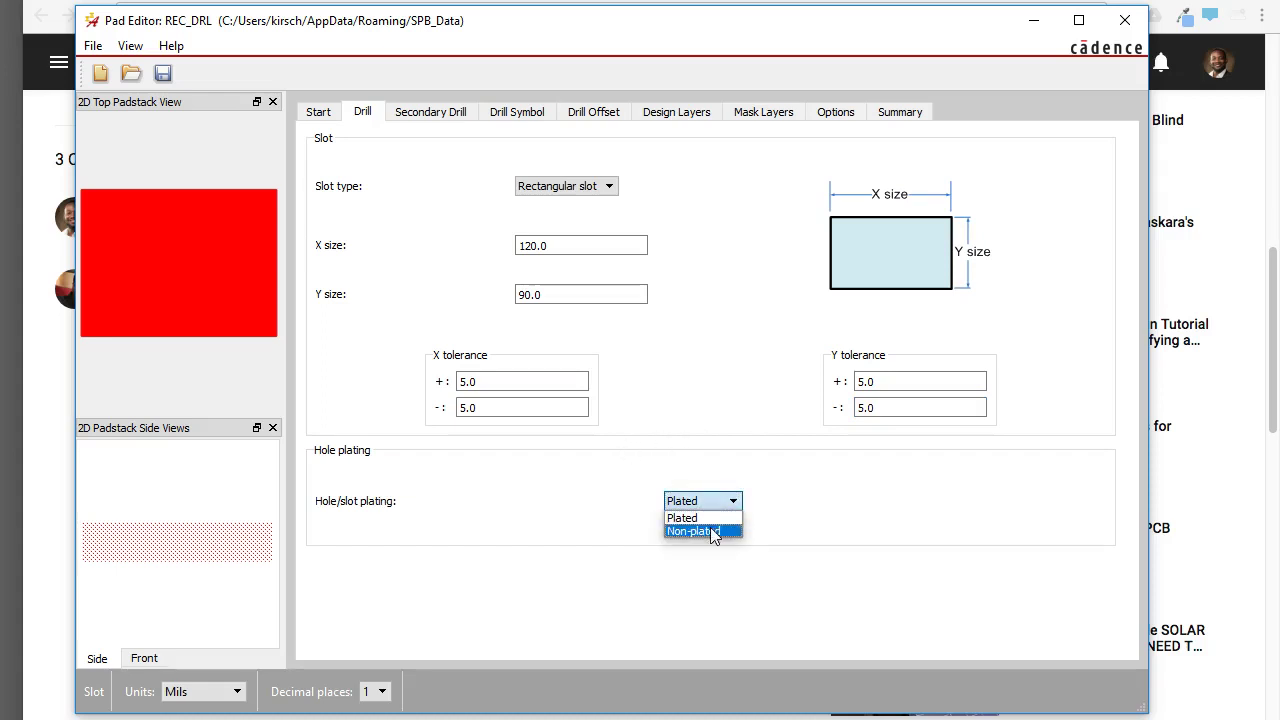
left_click(710, 530)
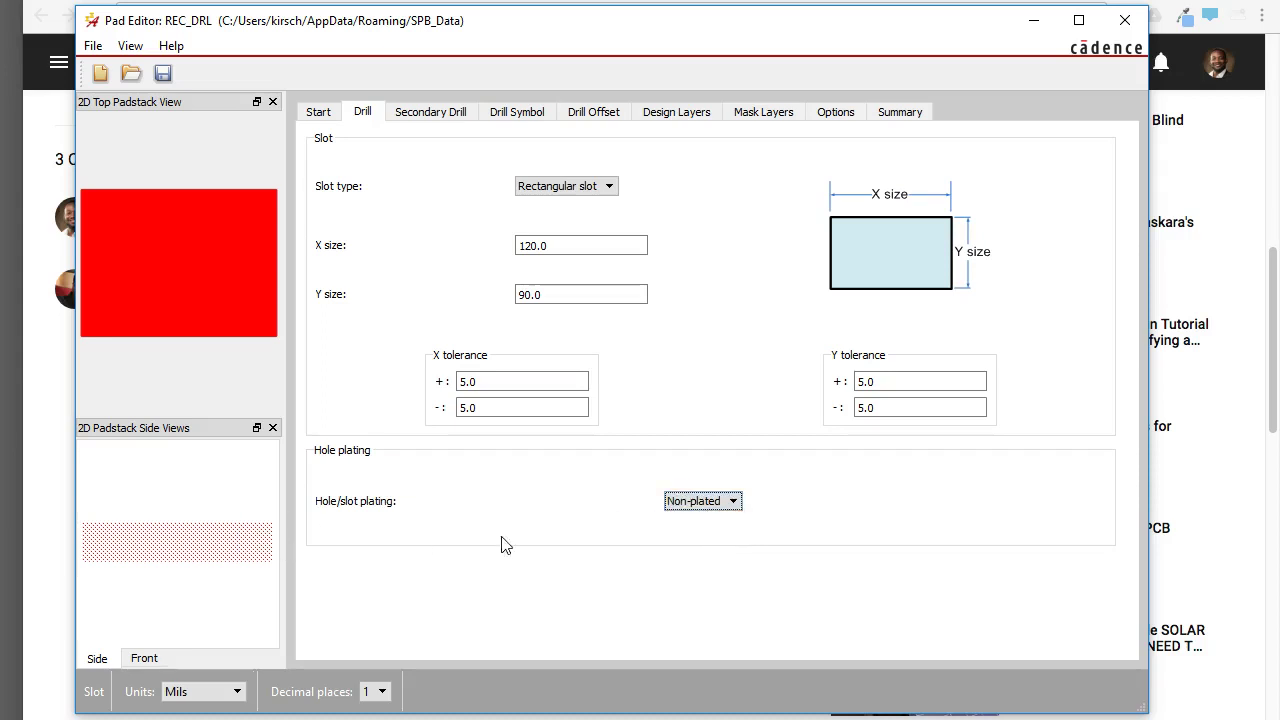
left_click(690, 505)
left_click(686, 517)
Step: View the Secondary Drill settings, then the Drill Symbol settings for the slot
left_click(449, 117)
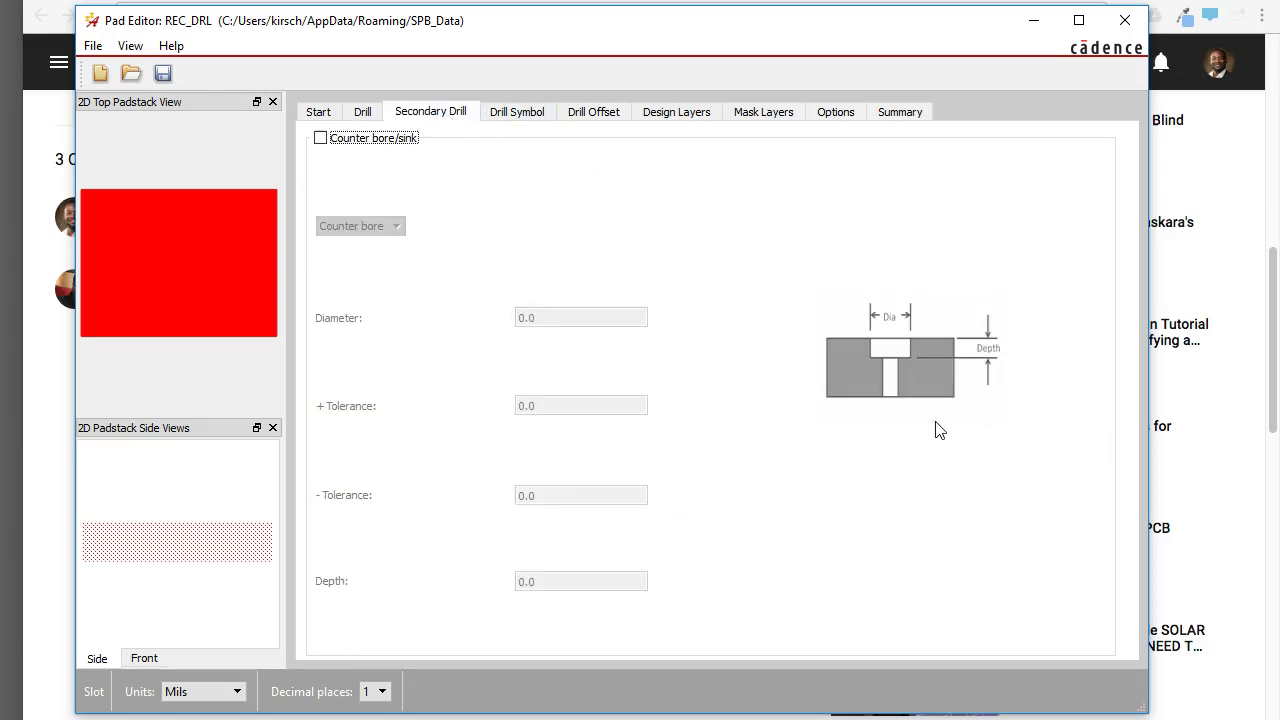
left_click(516, 119)
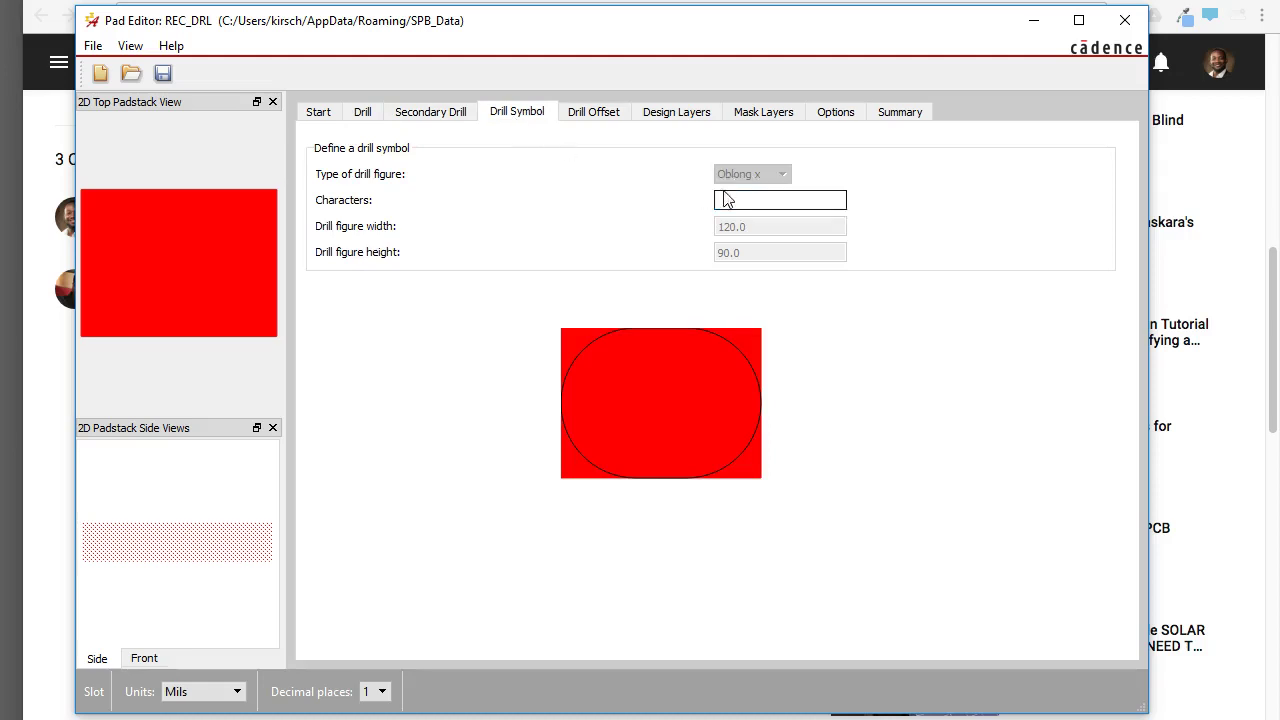
Step: Enter X as the drill symbol character, keep the 0.0 drill offset, and view Design Layers
type("x")
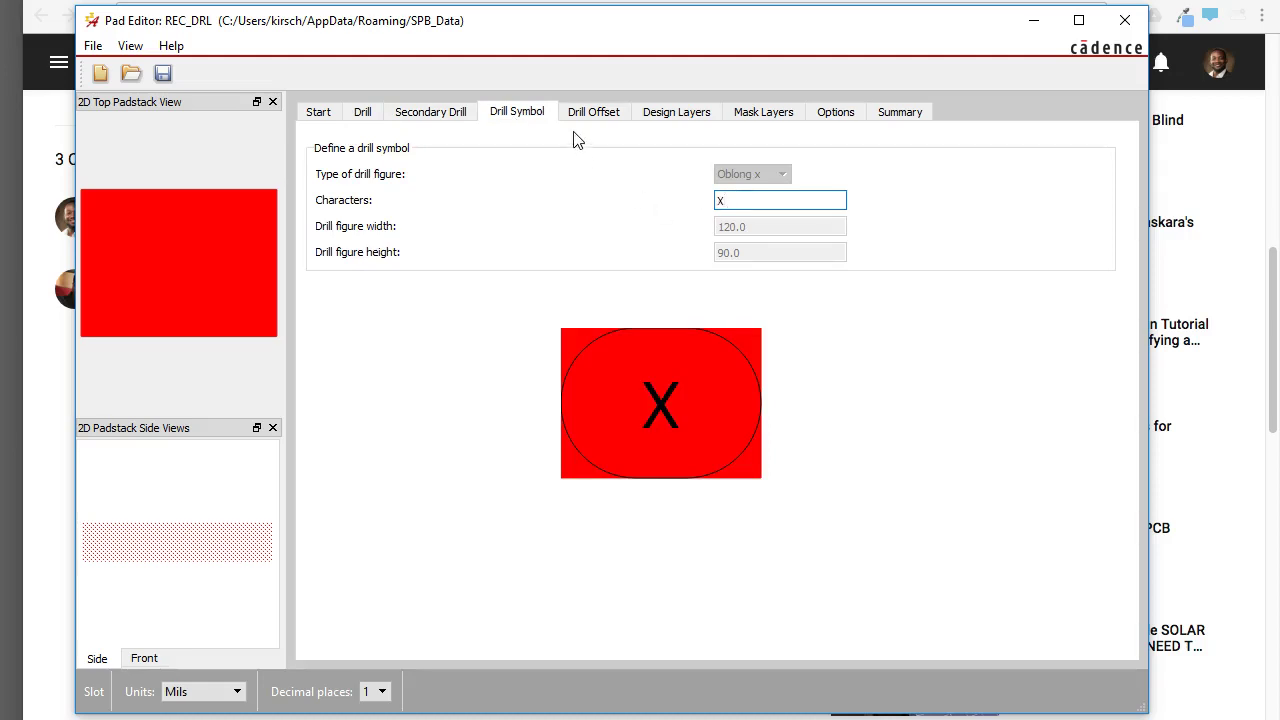
left_click(585, 116)
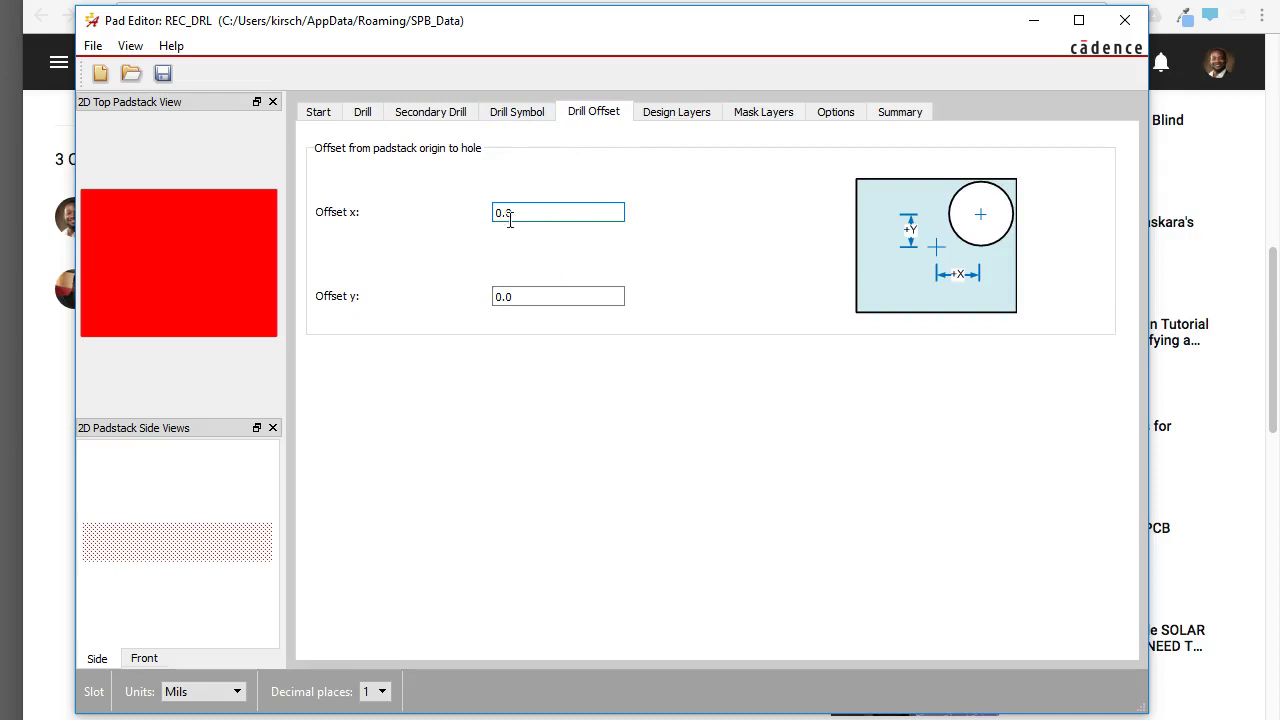
left_click(672, 113)
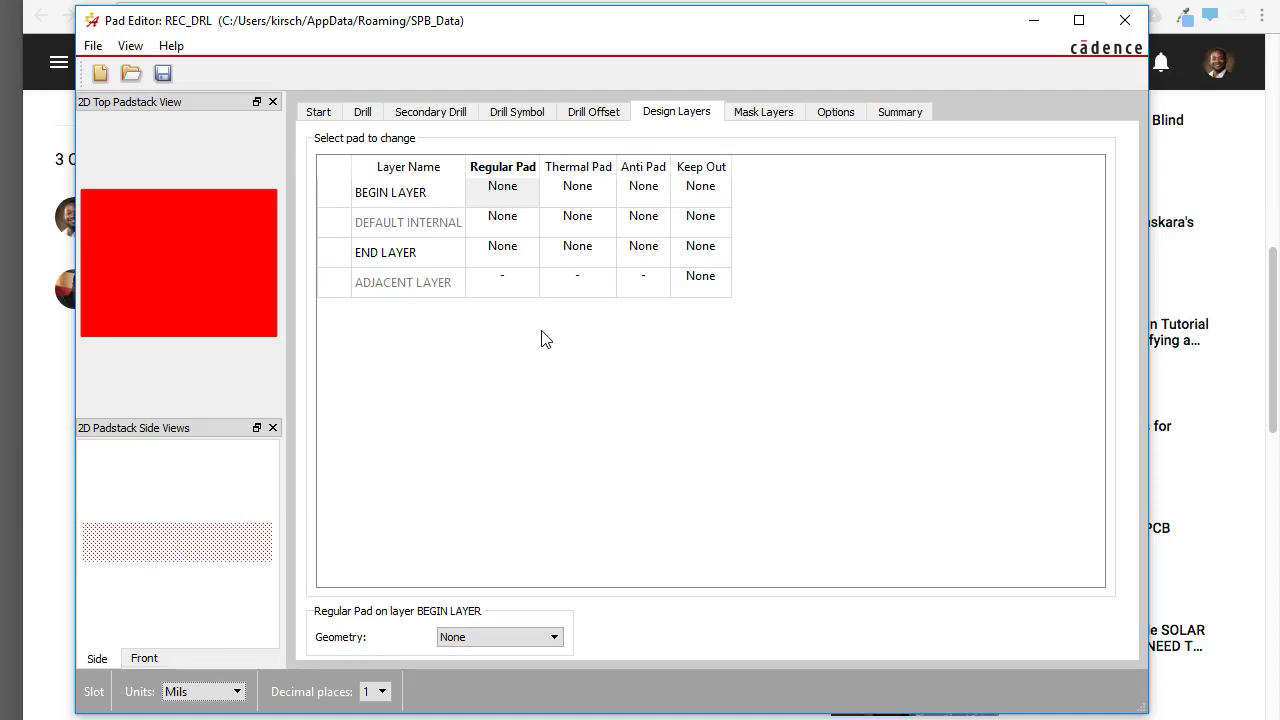
Step: Set the BEGIN LAYER regular pad geometry to Rectangle
left_click(513, 197)
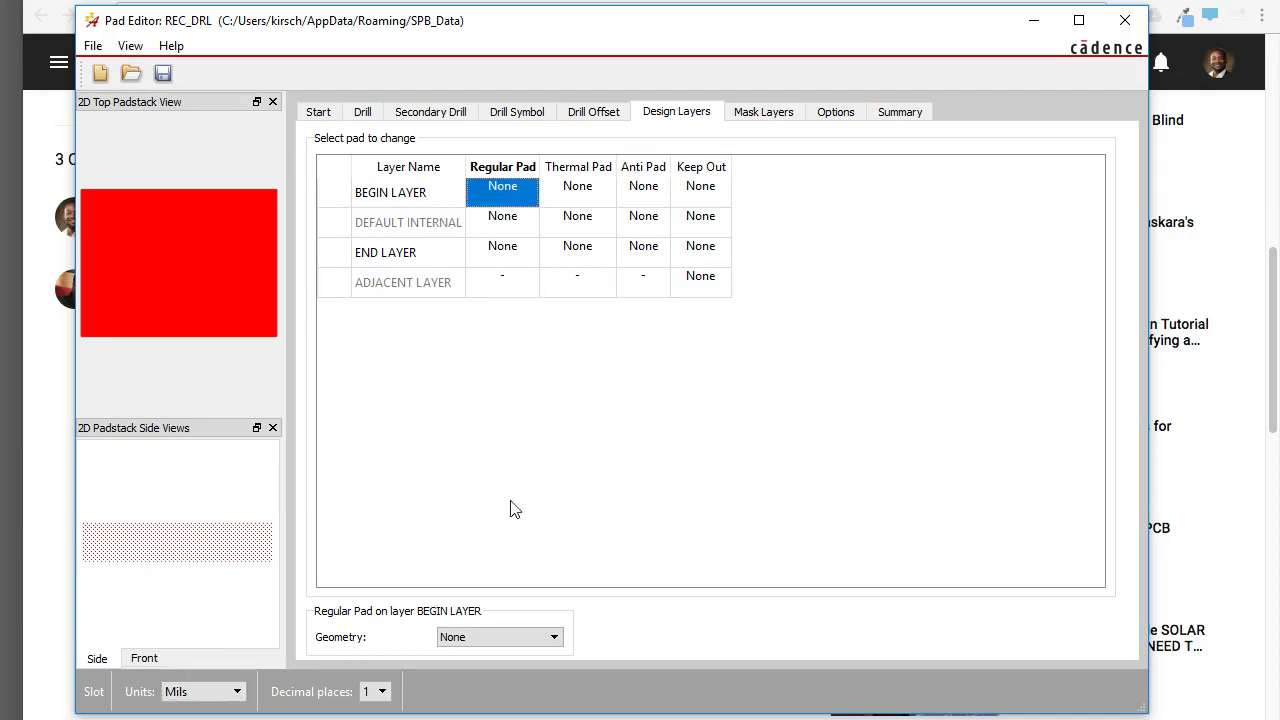
left_click(502, 636)
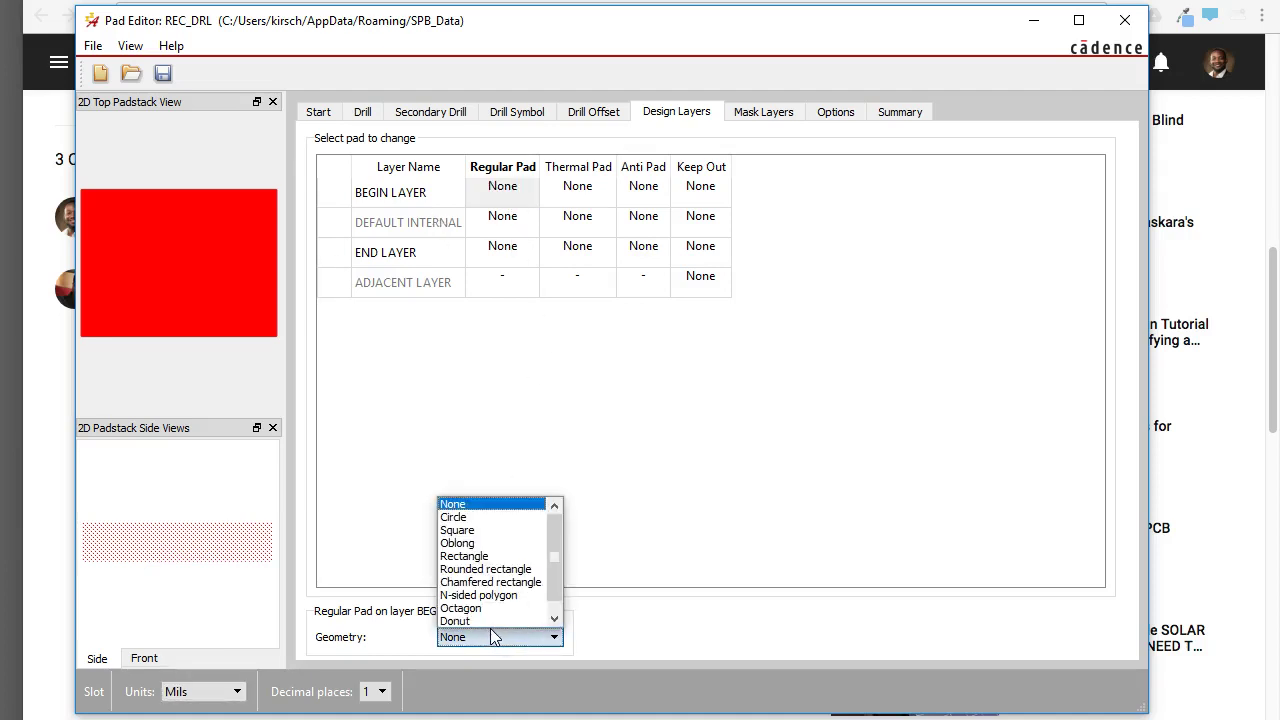
left_click(489, 557)
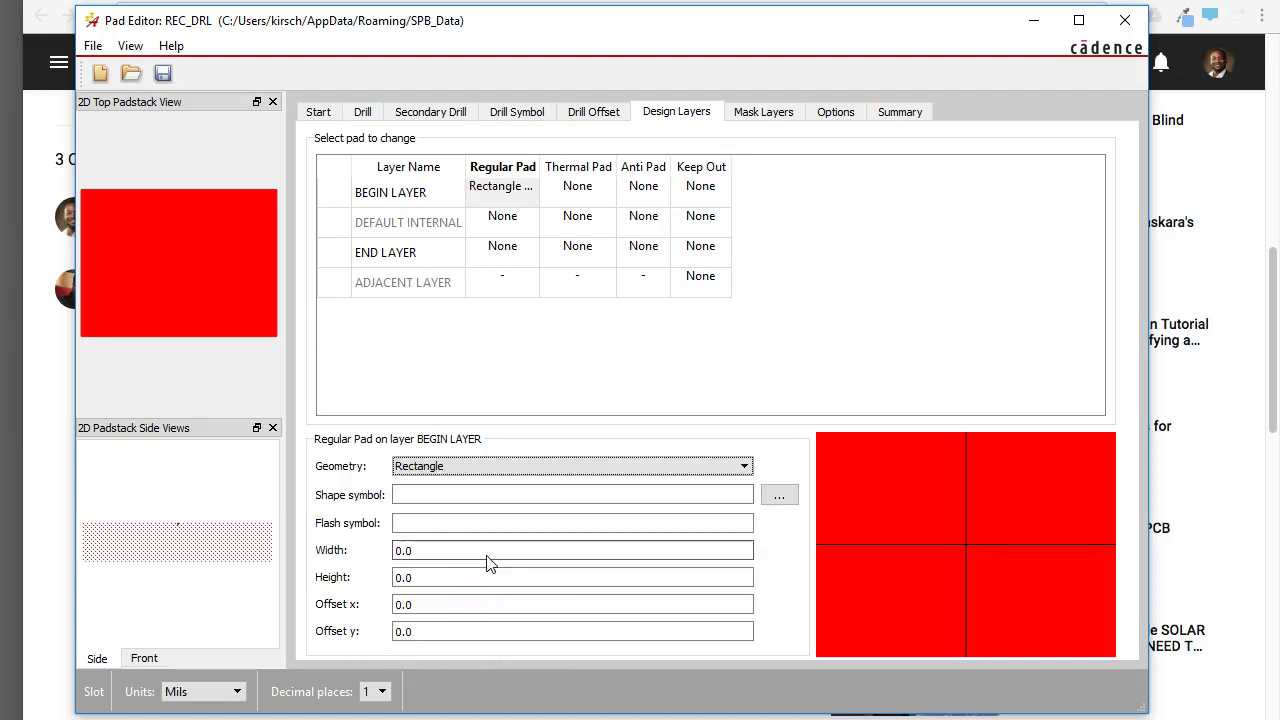
left_click(409, 550)
left_click(435, 547)
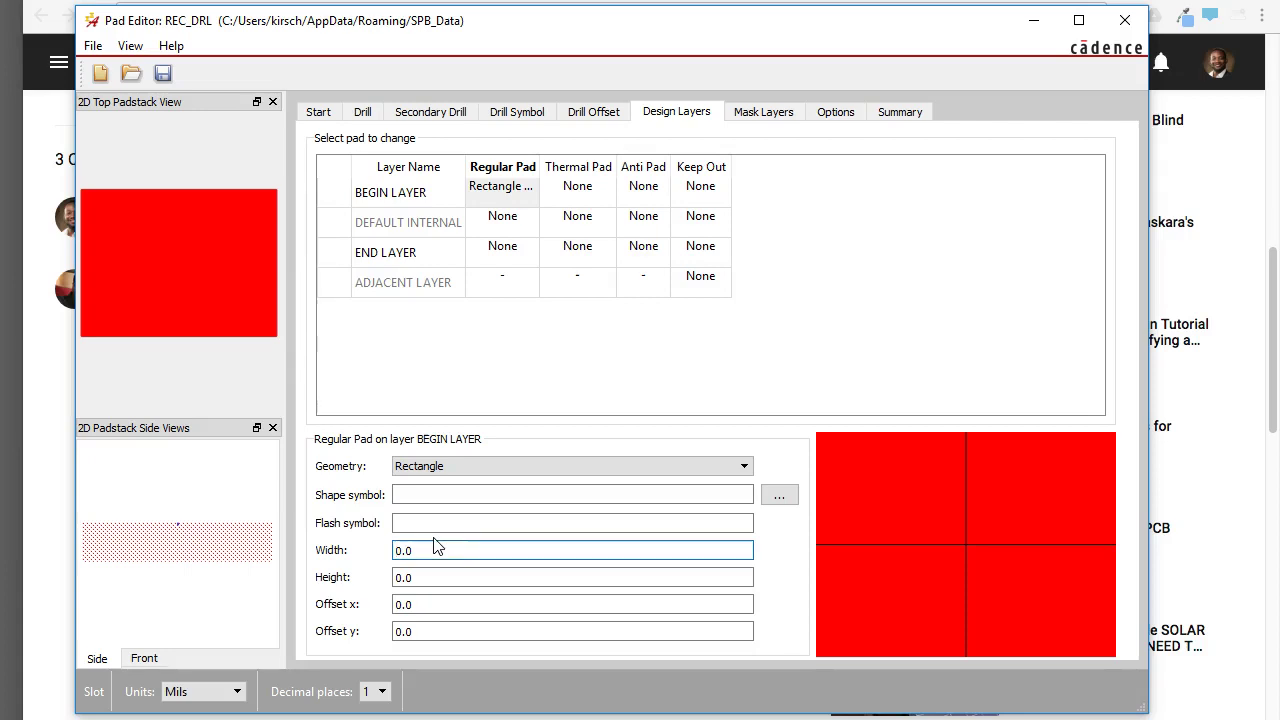
Step: Enter a first pad size of 150 width by 120 height, checking the slot sizes
left_click(370, 113)
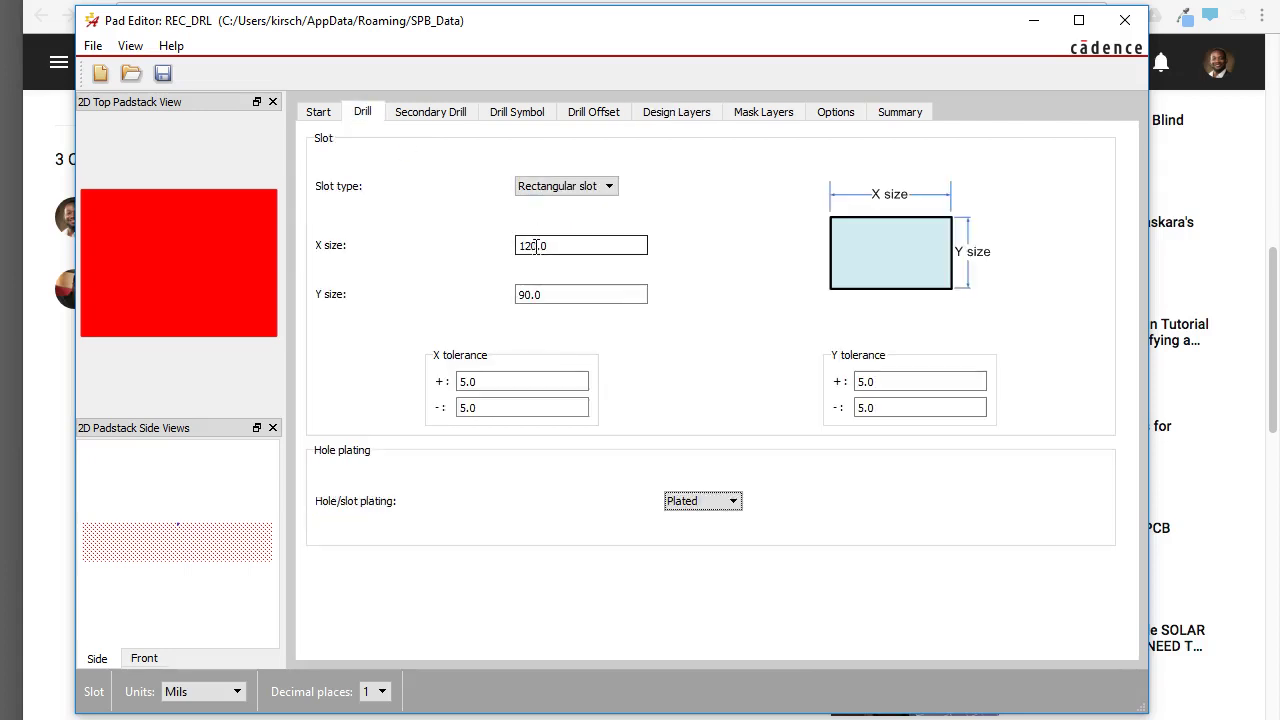
left_click(650, 116)
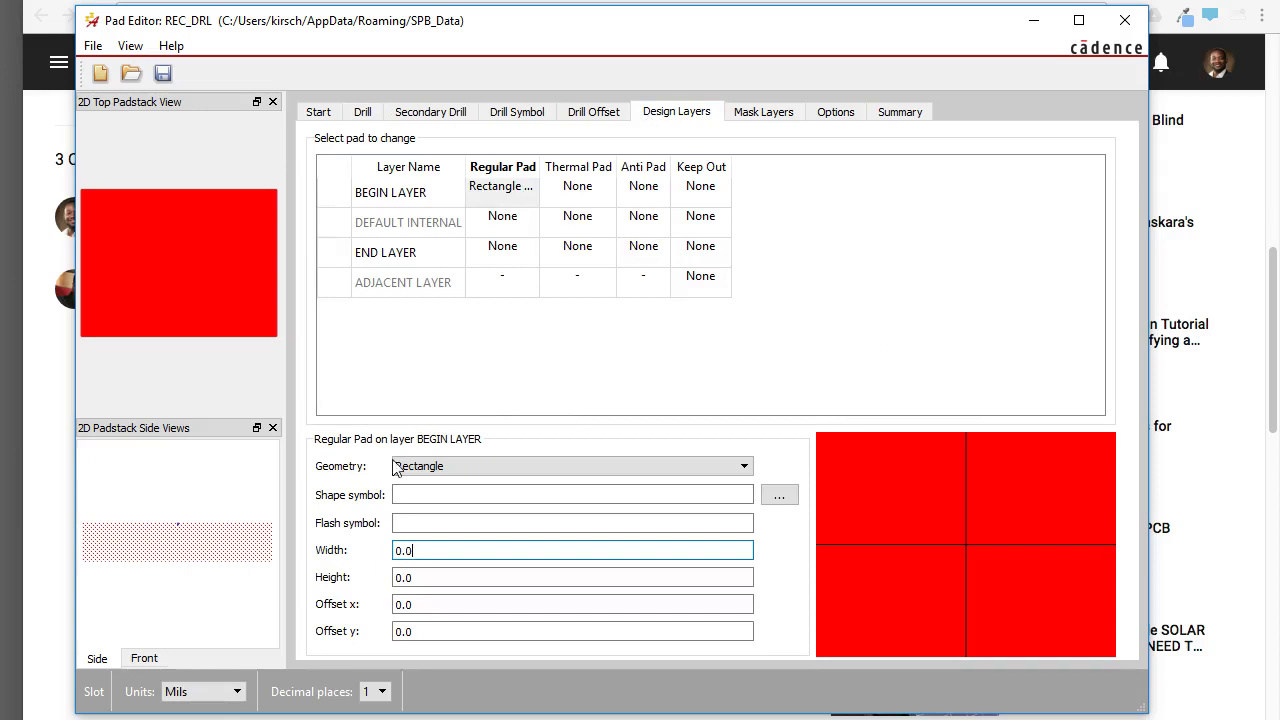
left_click(396, 552)
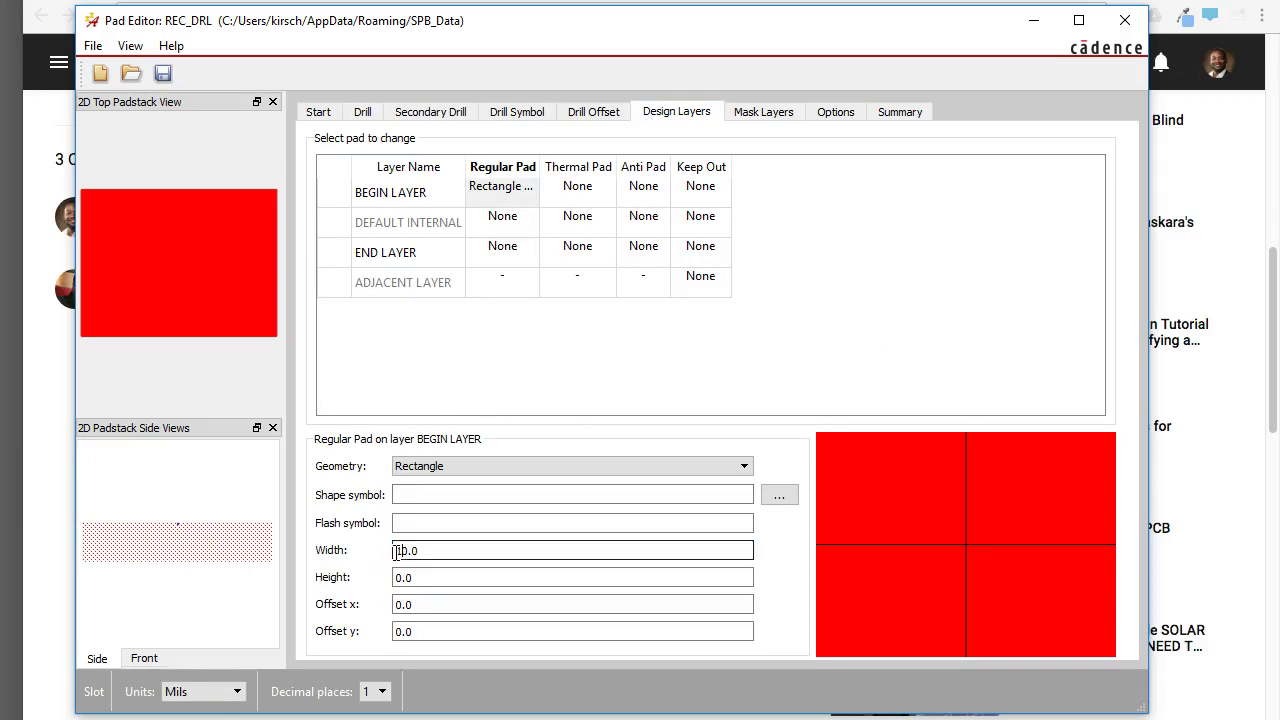
type("15")
key("Tab")
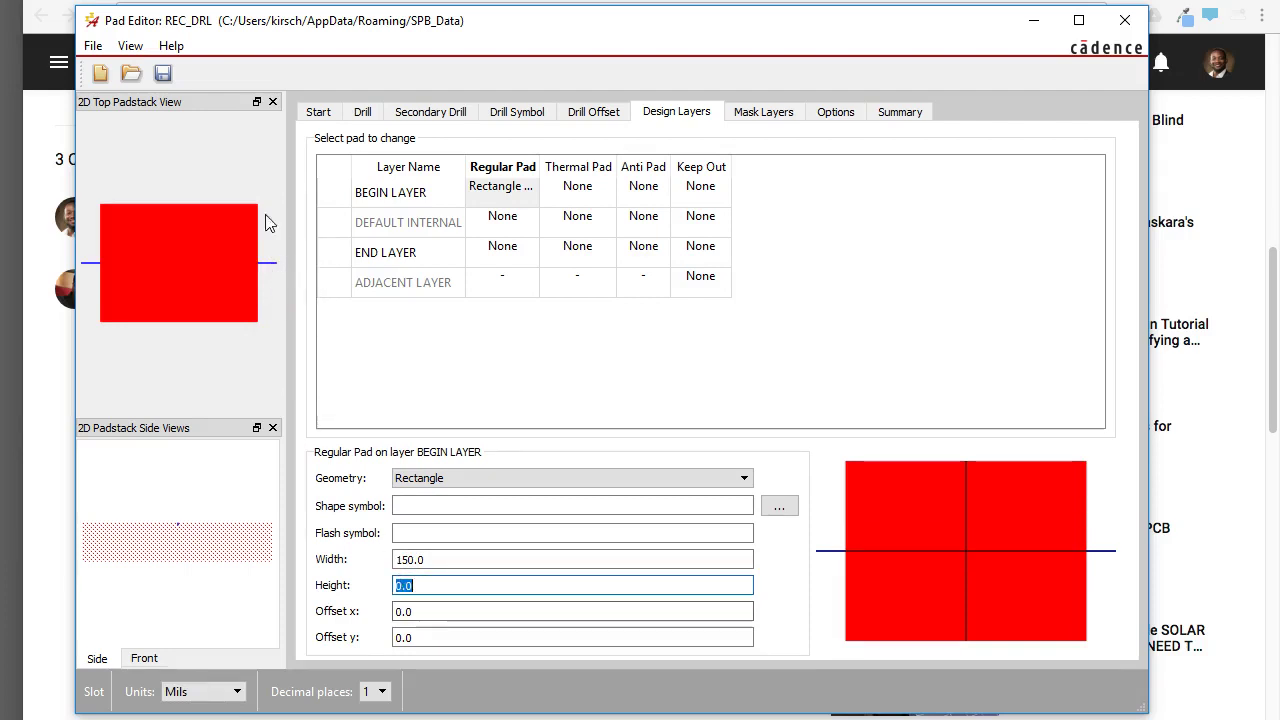
left_click(402, 587)
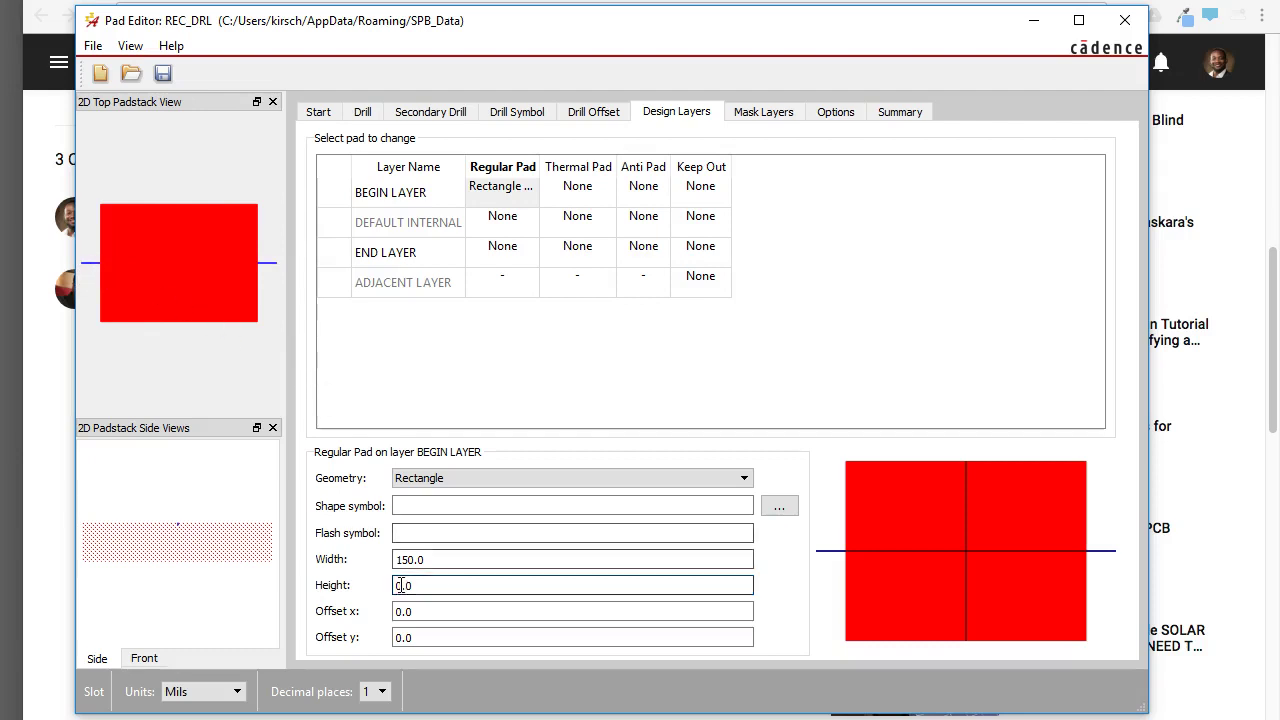
left_click(362, 111)
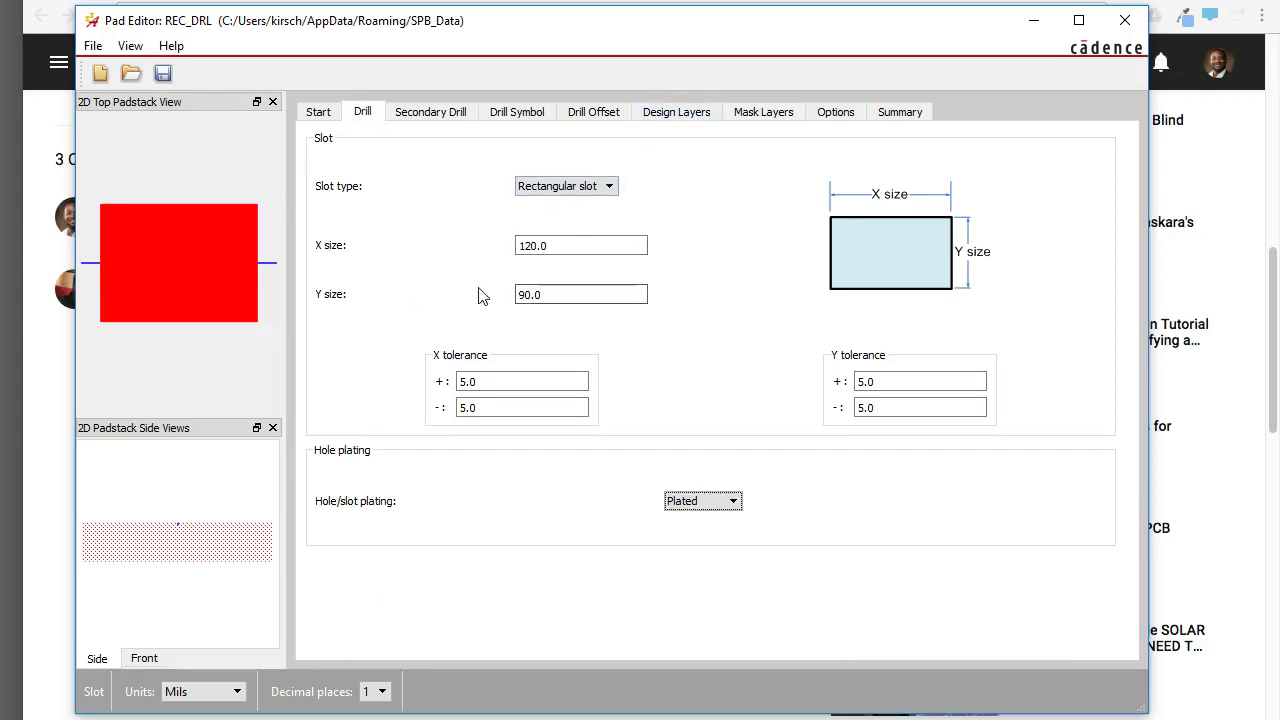
left_click(652, 112)
left_click(397, 586)
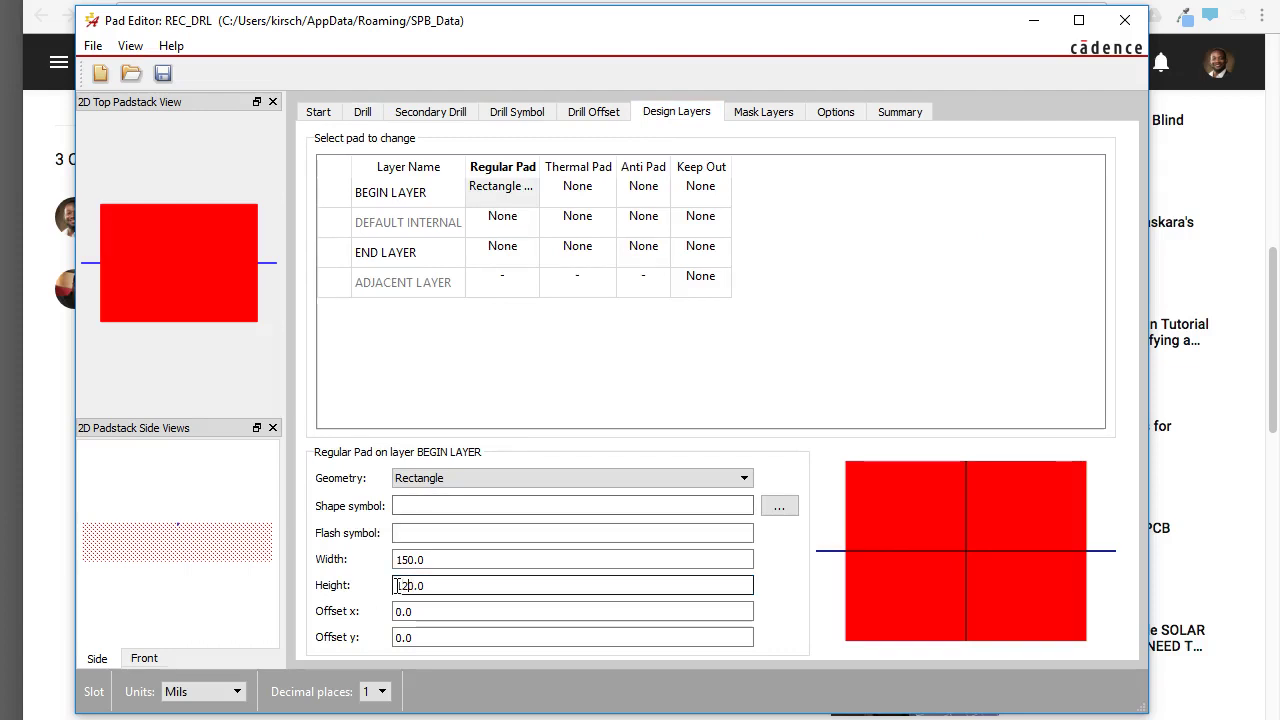
key("Tab")
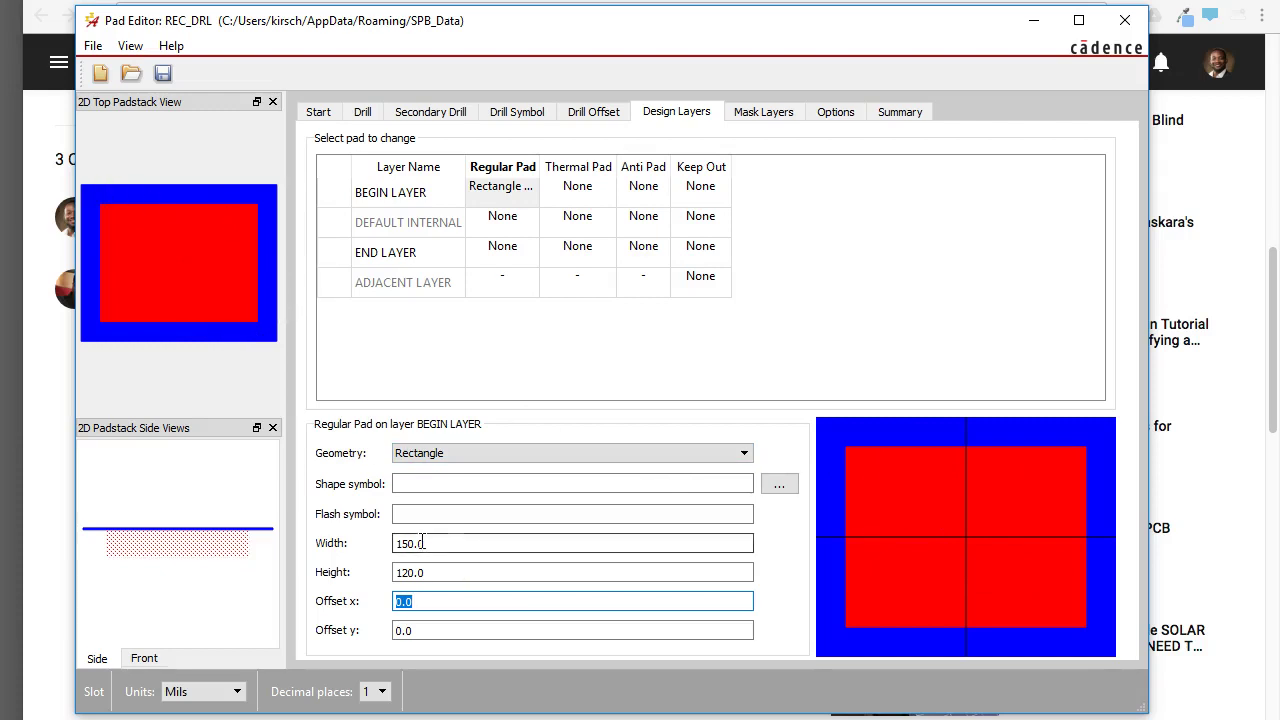
Step: Correct the BEGIN LAYER pad to 200 mil width and 150 mil height
left_click_drag(411, 543, 394, 545)
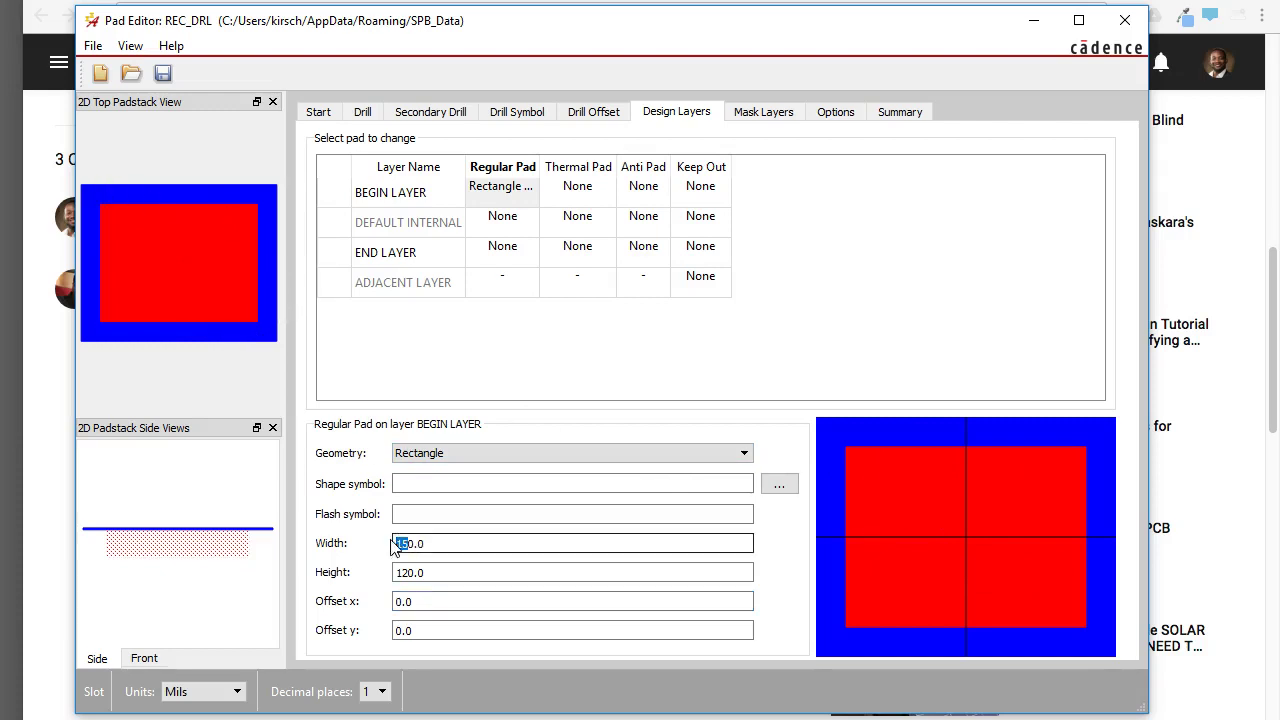
type("20")
key("Tab")
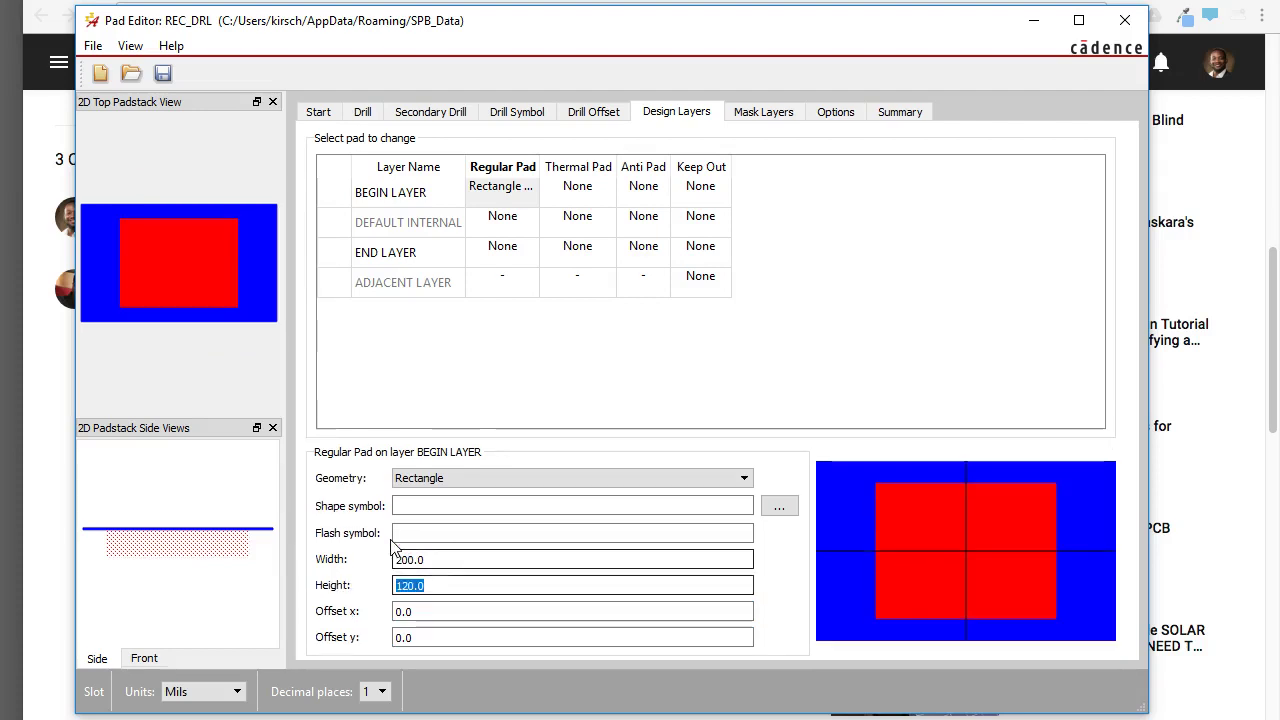
left_click(412, 586)
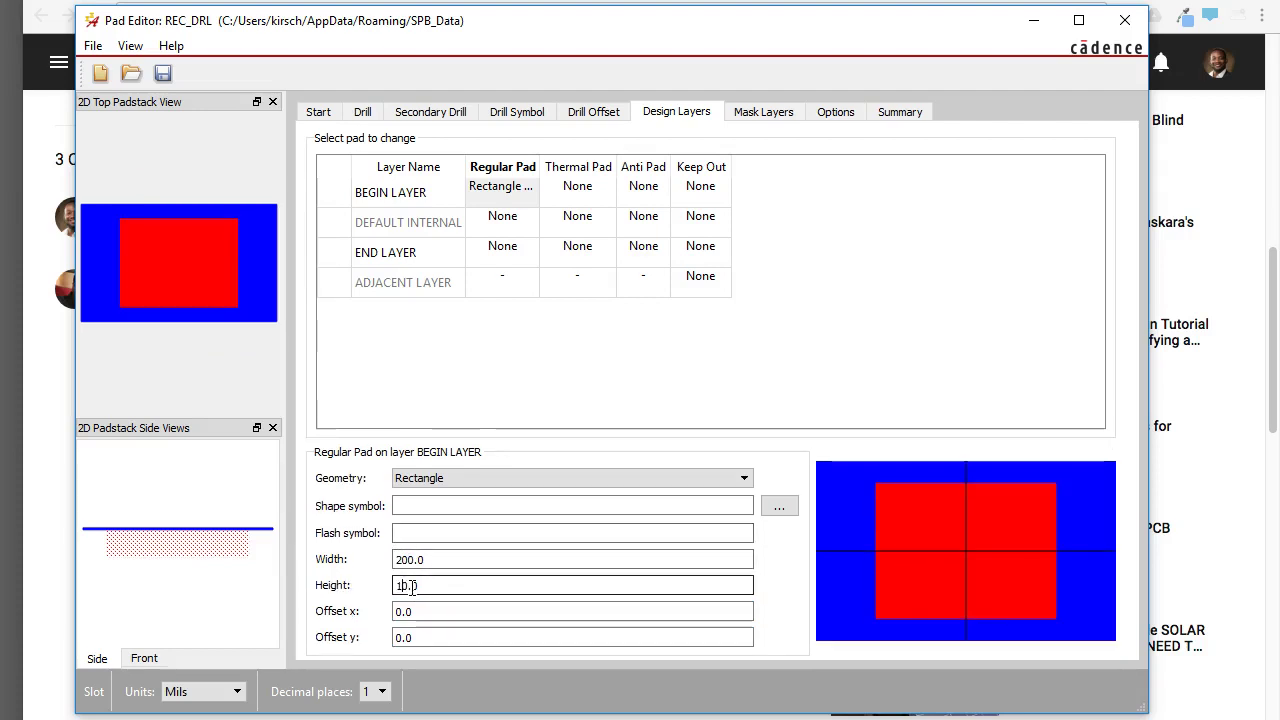
type("5")
key("Tab")
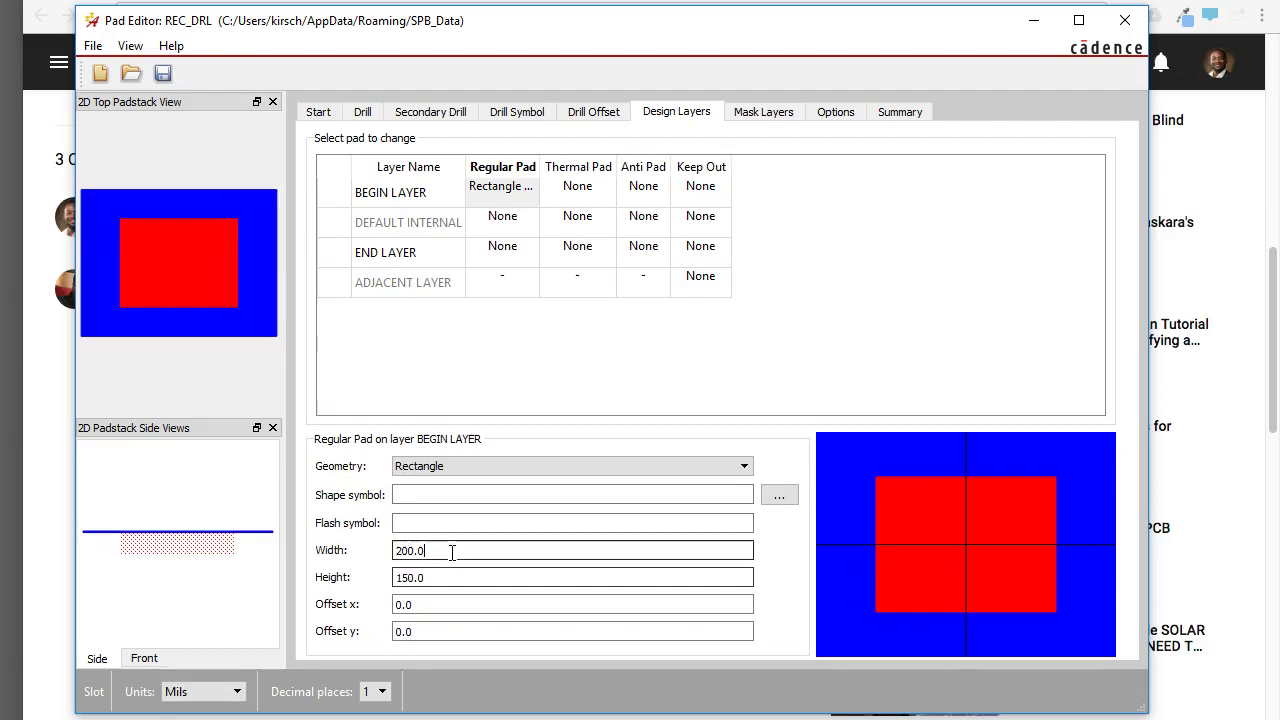
Step: Copy the BEGIN LAYER 200 × 150 pad onto END LAYER and DEFAULT INTERNAL, then view mask layers
right_click(519, 195)
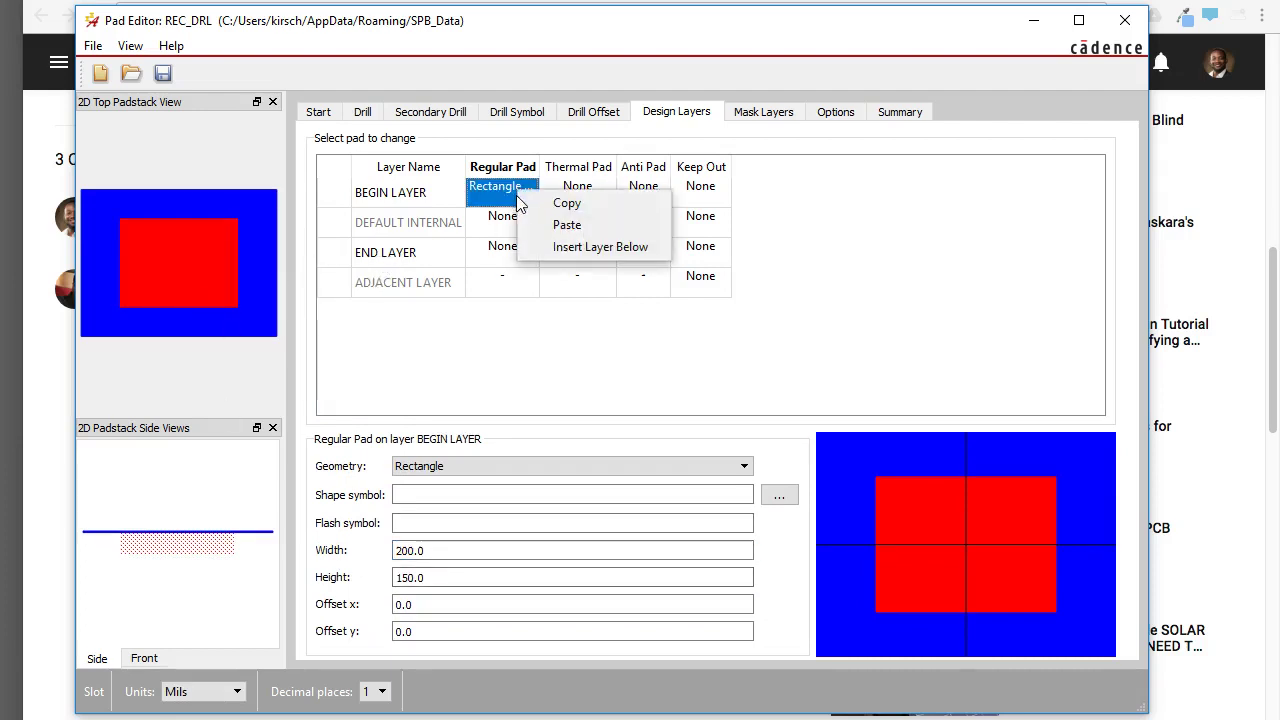
left_click(530, 207)
right_click(505, 258)
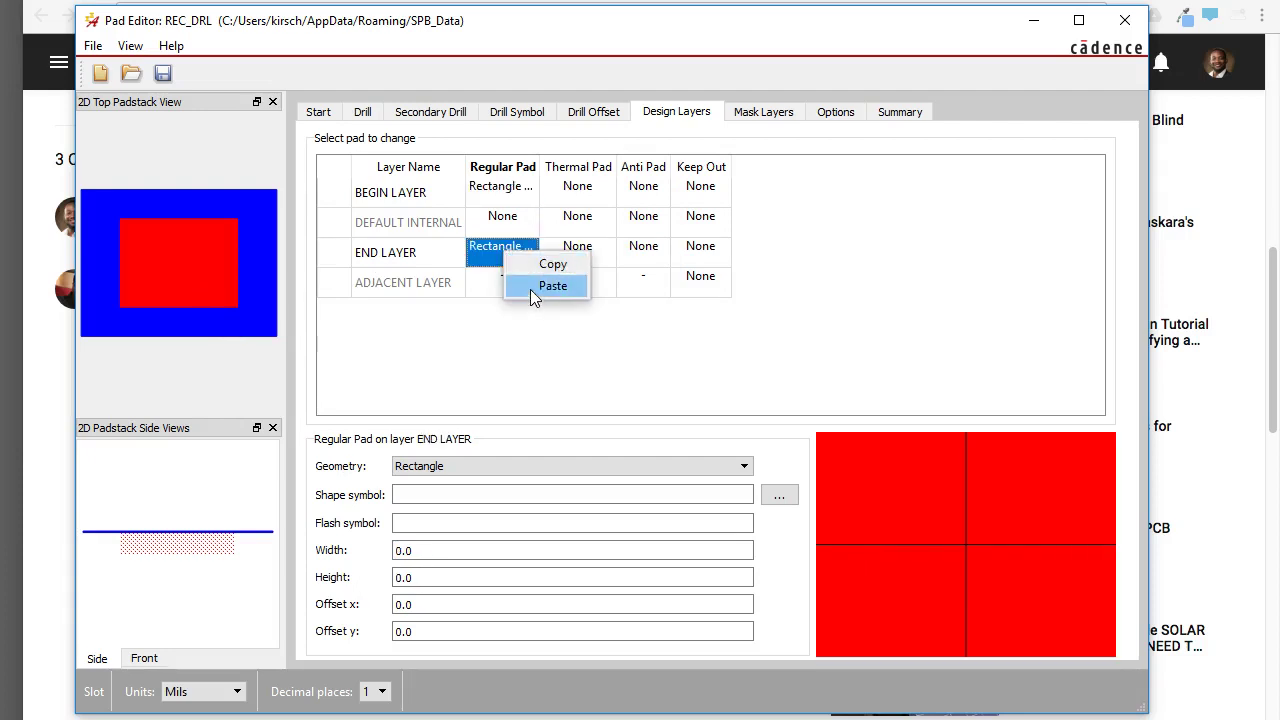
left_click(530, 289)
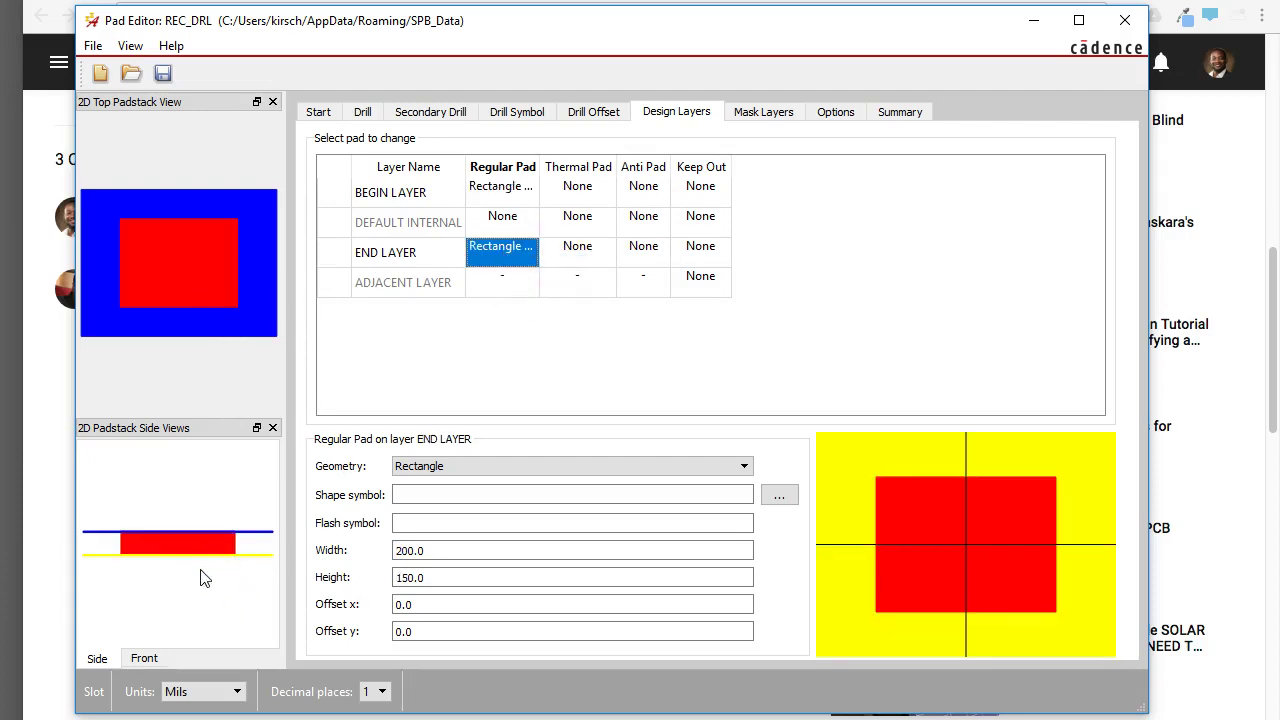
right_click(494, 224)
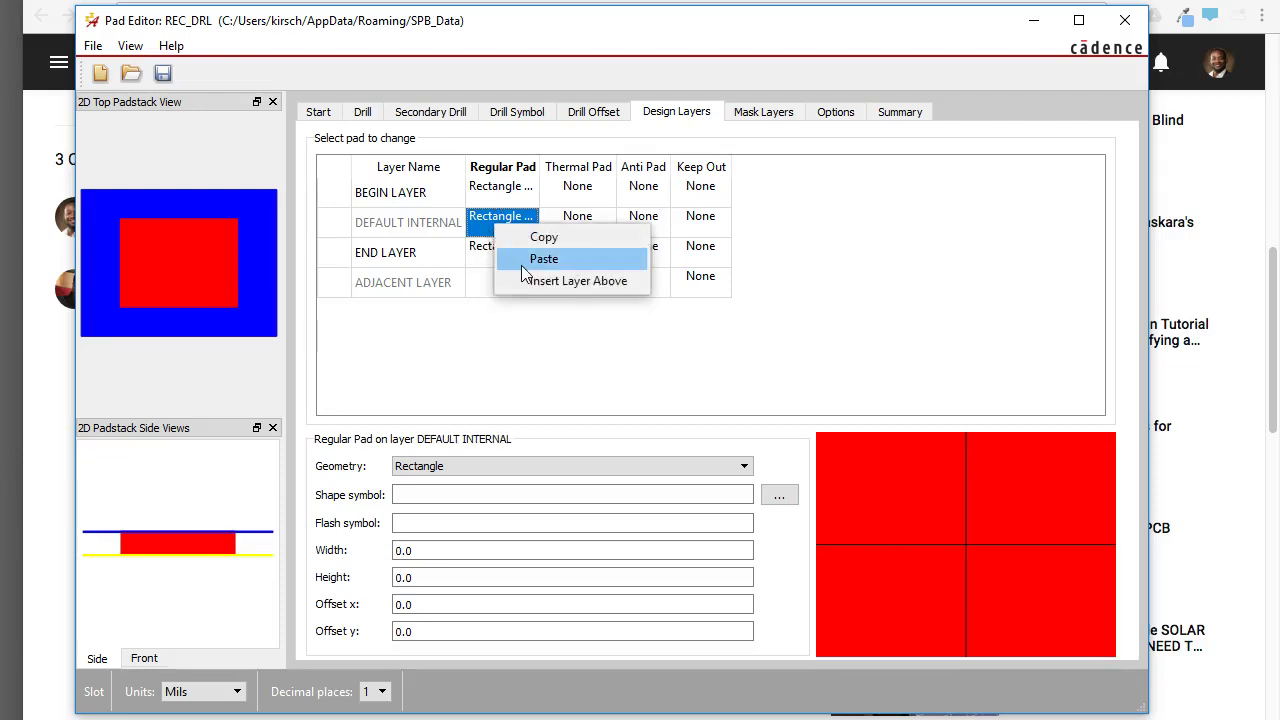
left_click(527, 264)
left_click(486, 553)
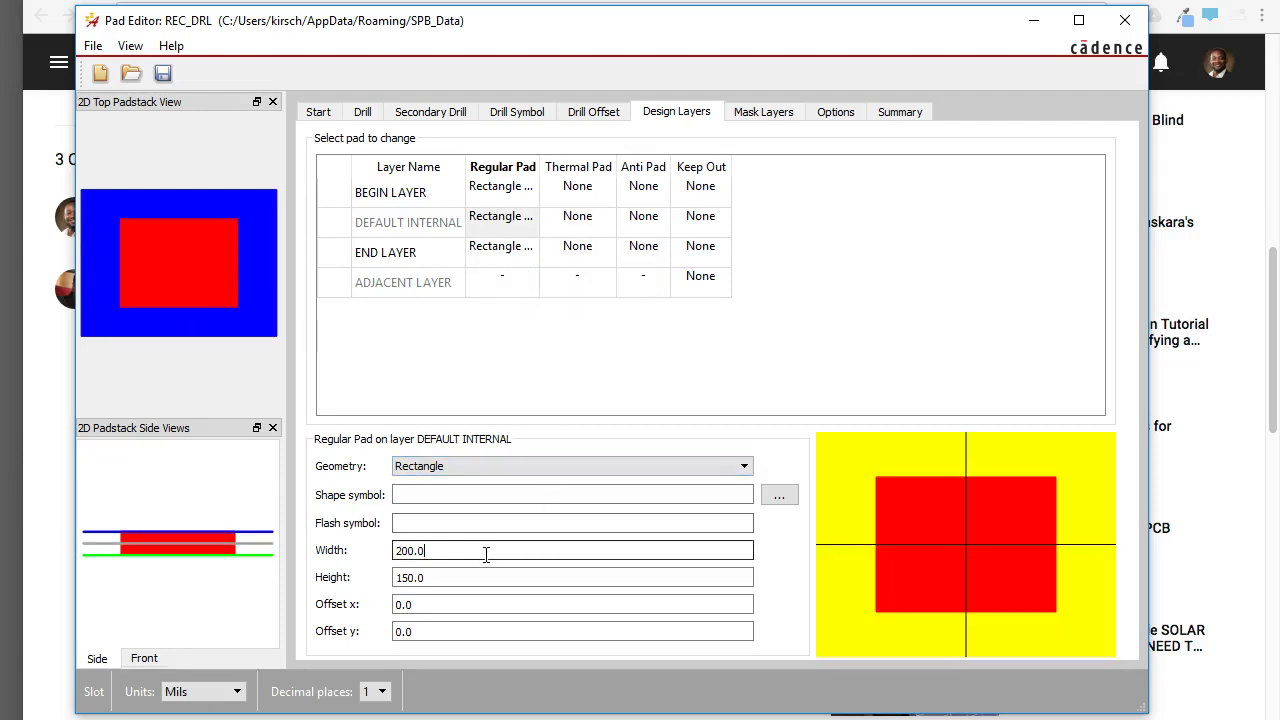
left_click(765, 116)
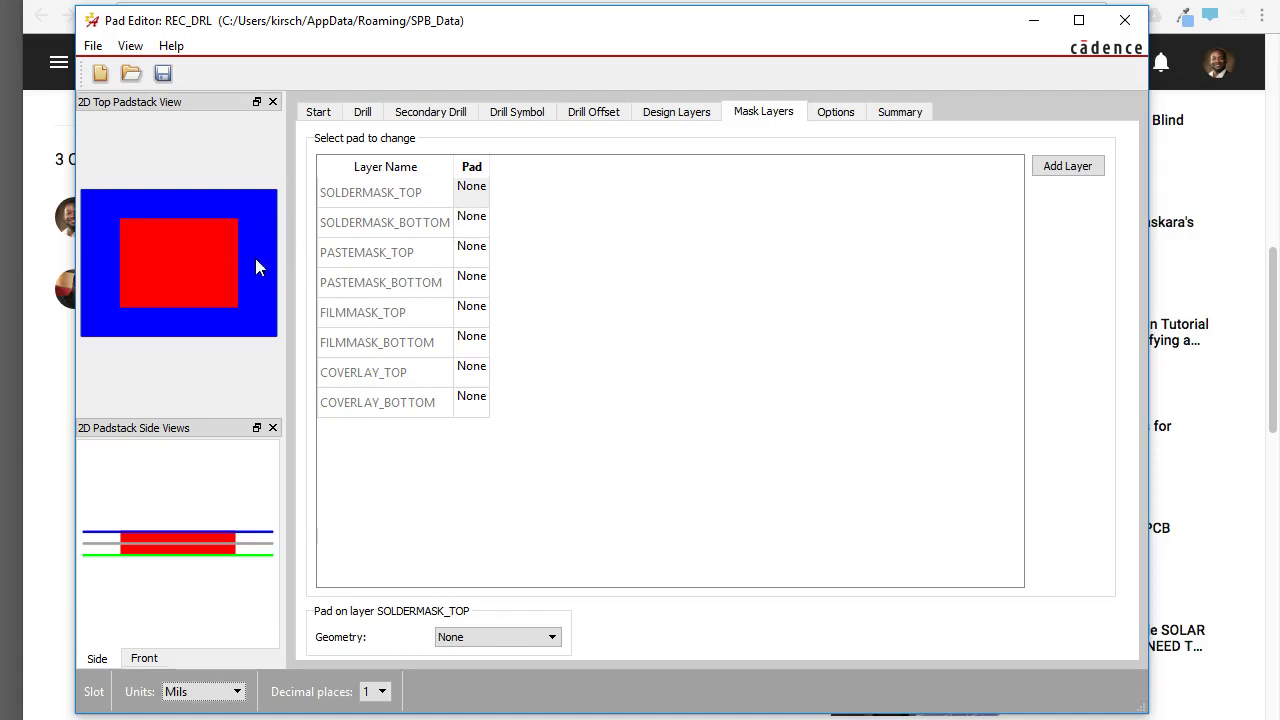
Step: Set the SOLDERMASK_TOP pad to Rectangle, 205 mils wide and 155 mils high
left_click(472, 194)
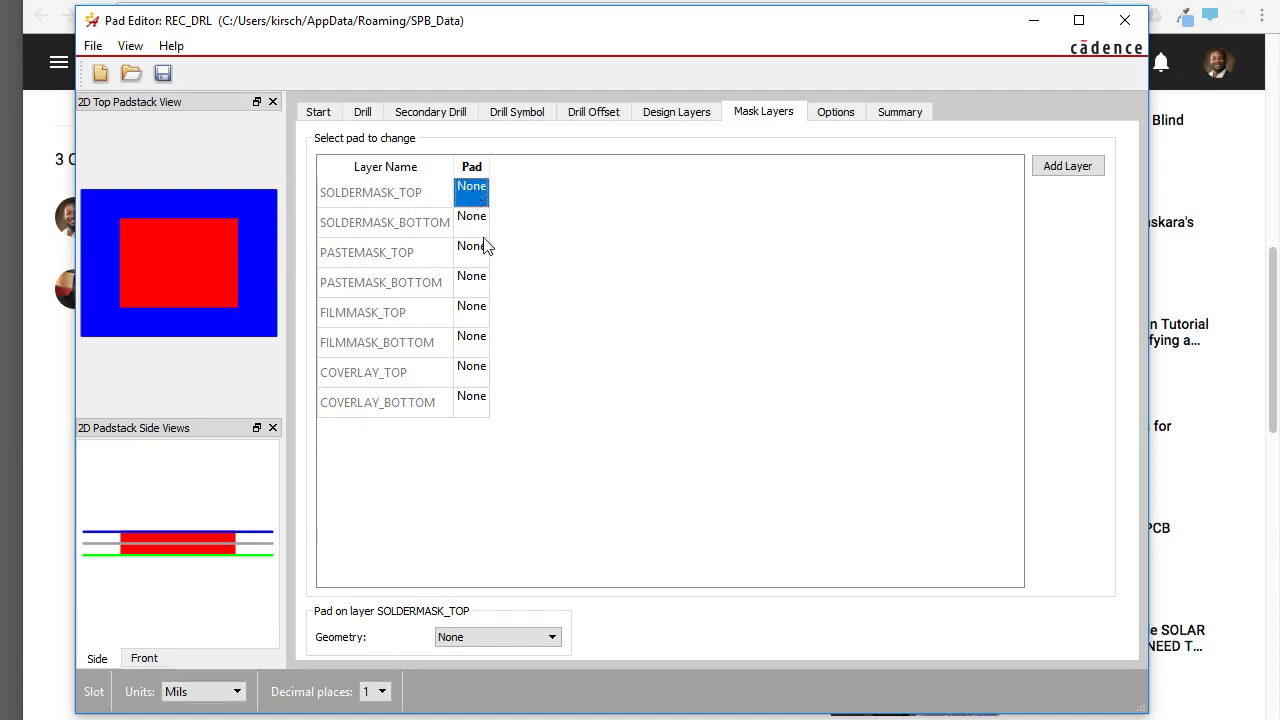
left_click(486, 636)
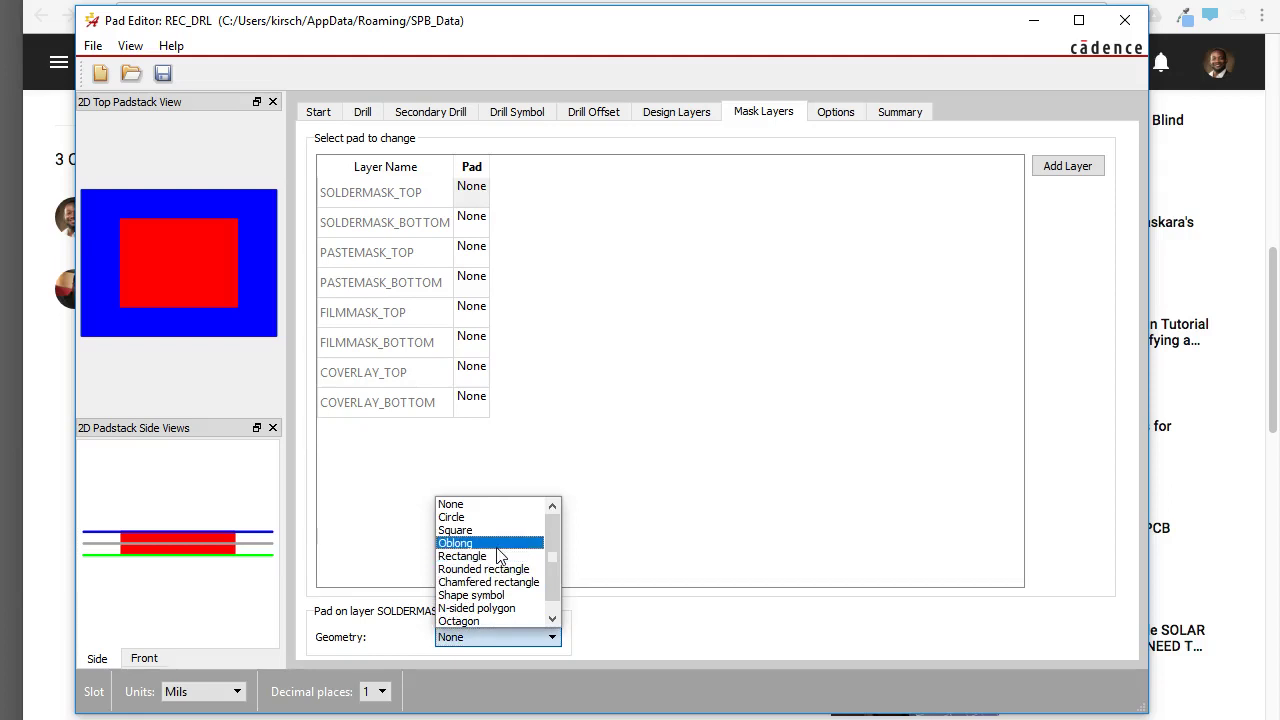
key("Escape")
left_click(489, 552)
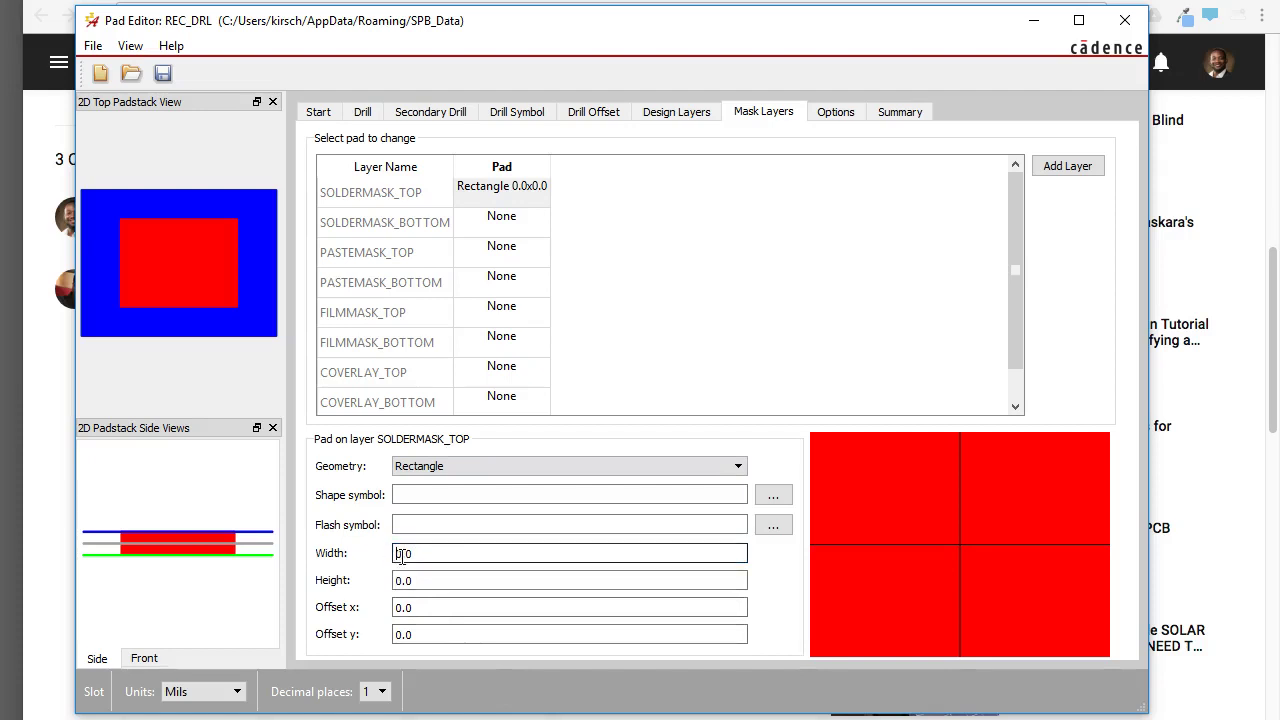
left_click_drag(402, 553, 386, 557)
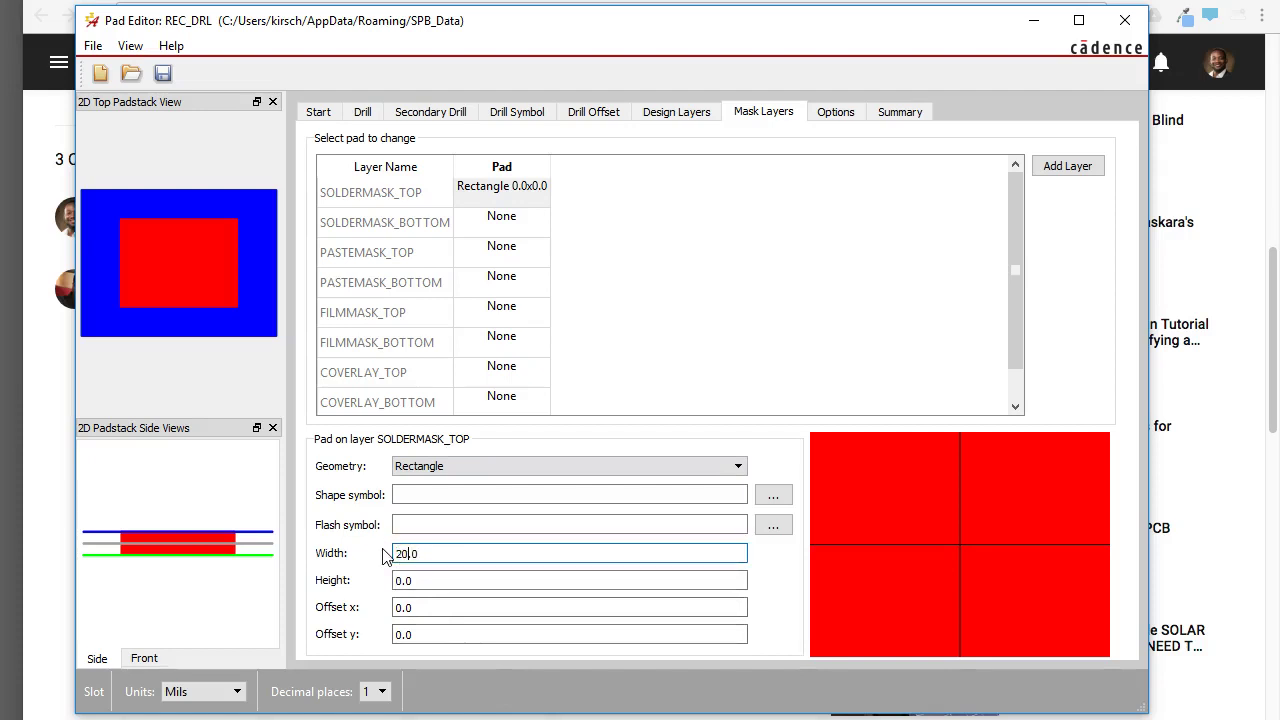
key("Tab")
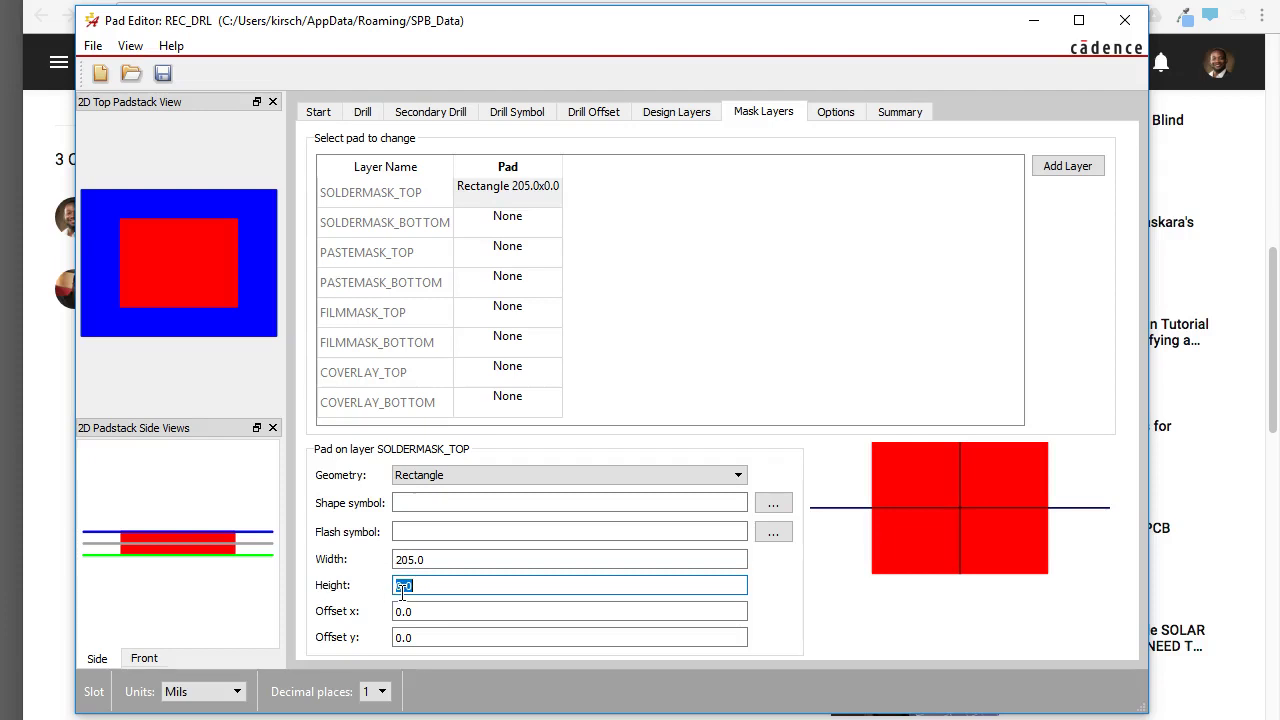
left_click(400, 585)
left_click(660, 112)
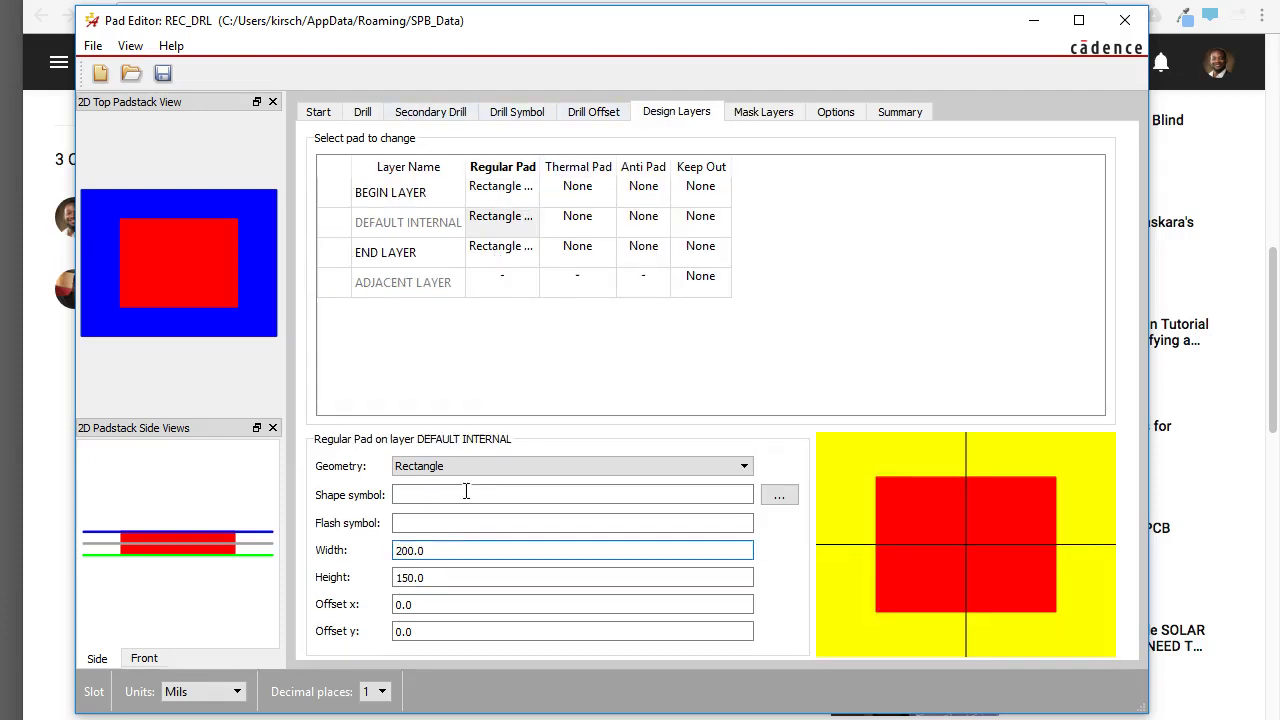
left_click(764, 112)
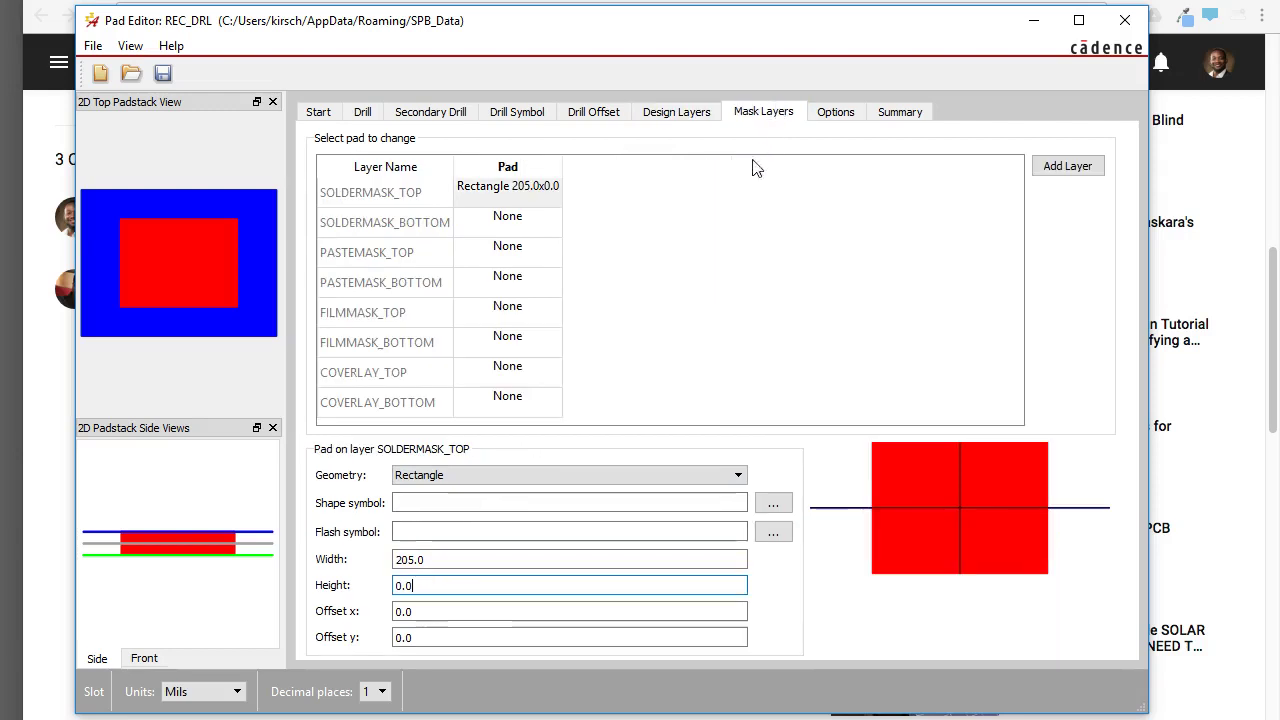
left_click(401, 586)
key("Tab")
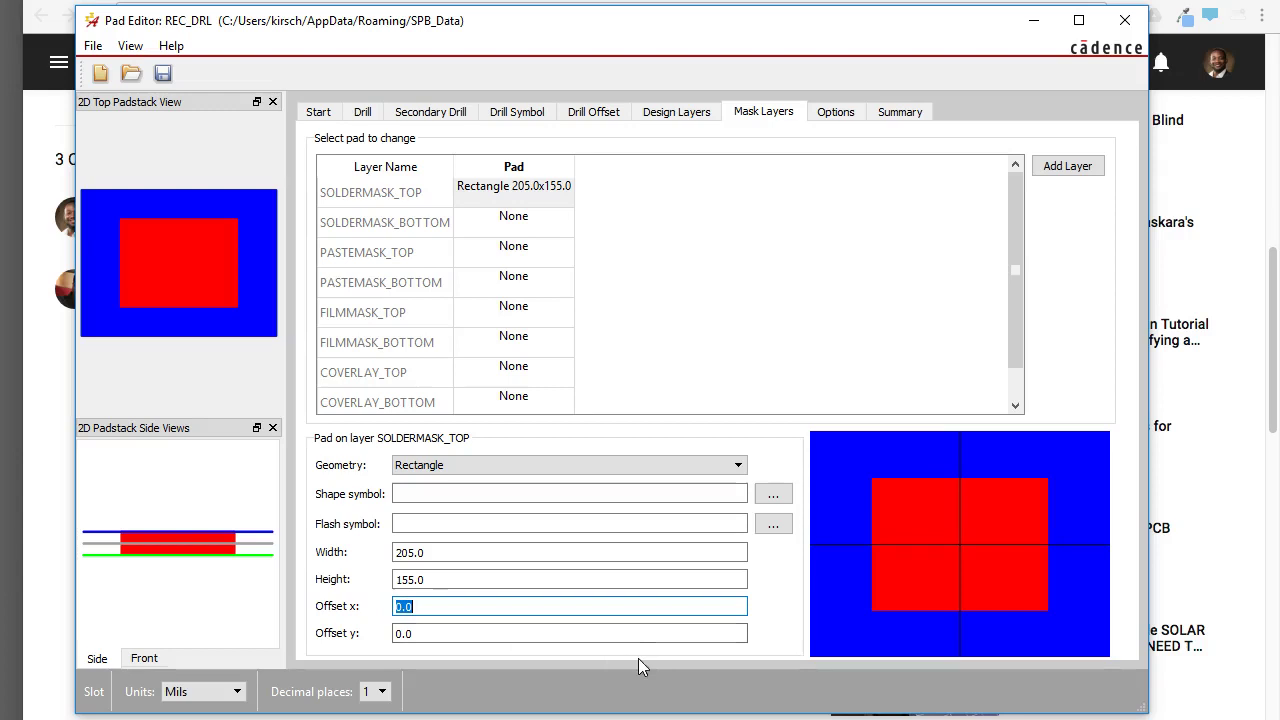
left_click(523, 580)
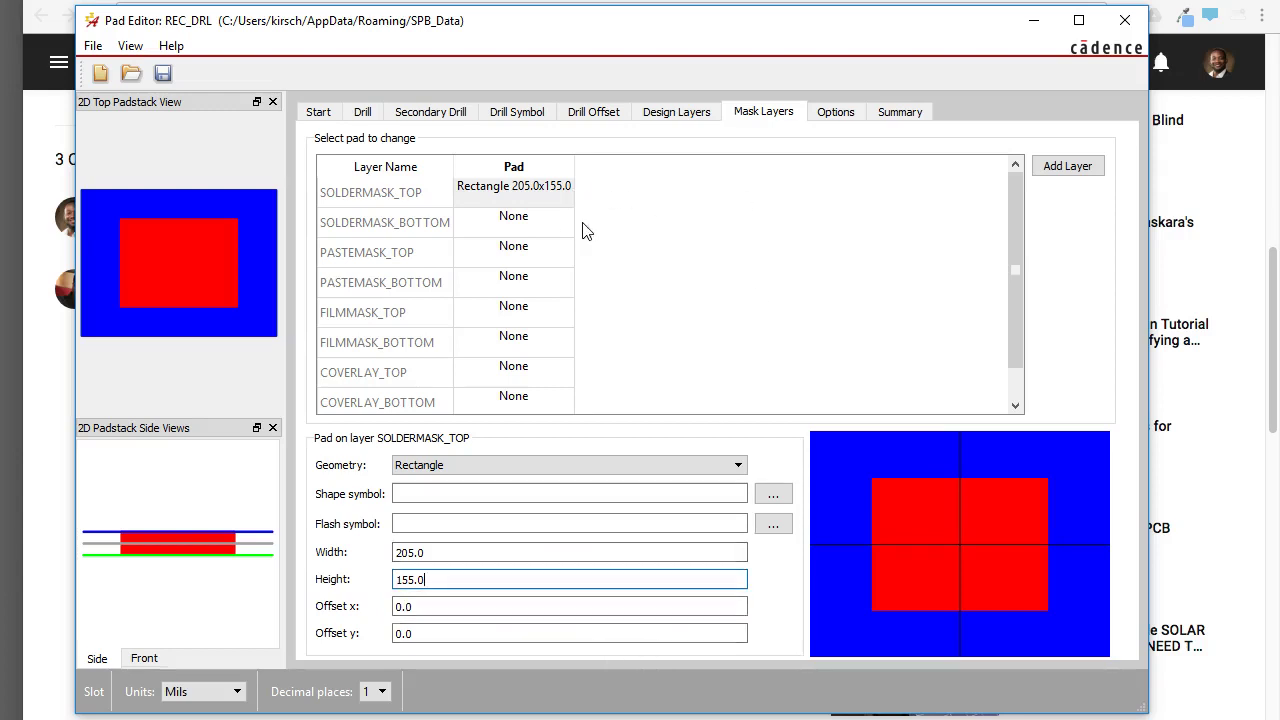
Step: Copy the 205 × 155 SOLDERMASK_TOP opening and paste it onto SOLDERMASK_BOTTOM
right_click(535, 199)
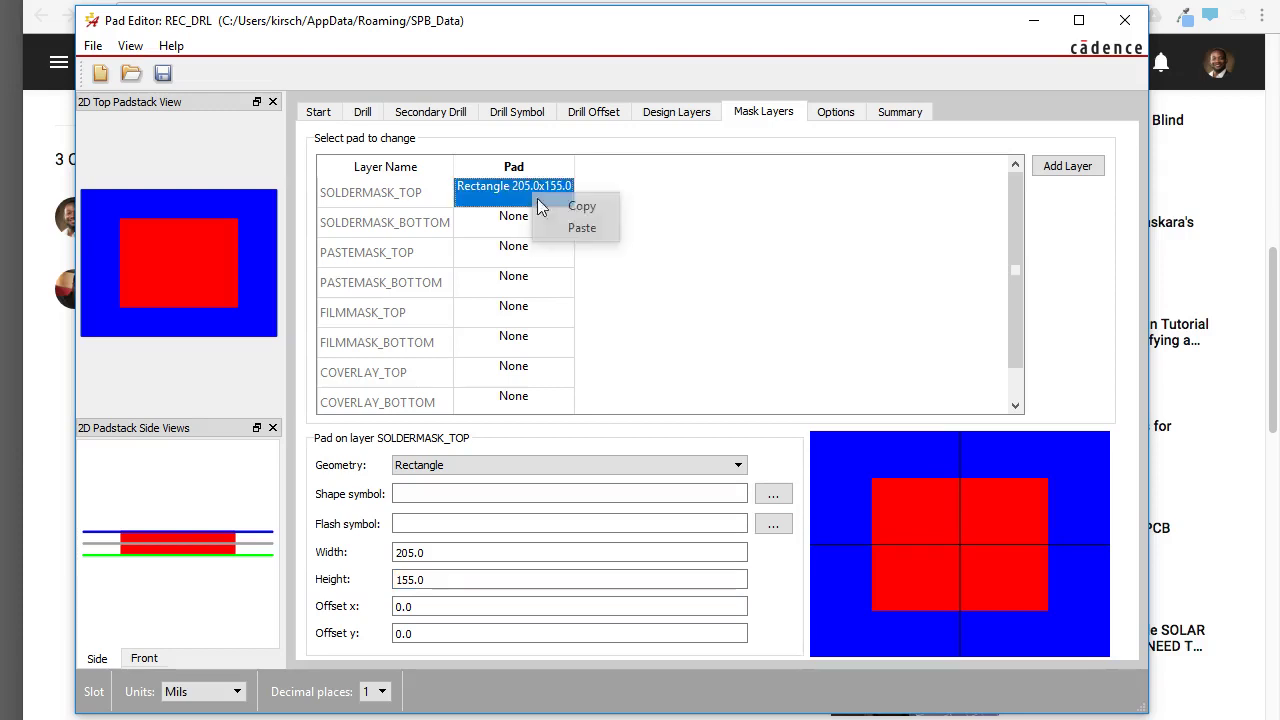
left_click(565, 205)
left_click(507, 224)
right_click(507, 224)
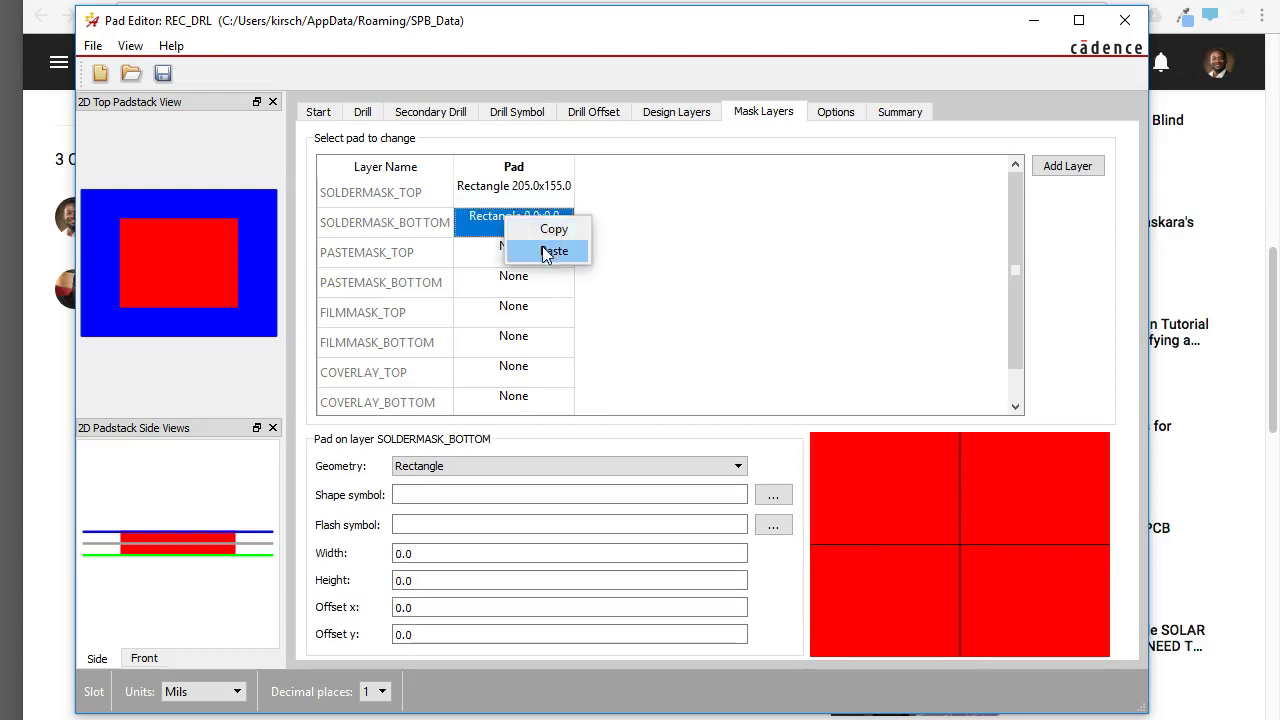
left_click(553, 251)
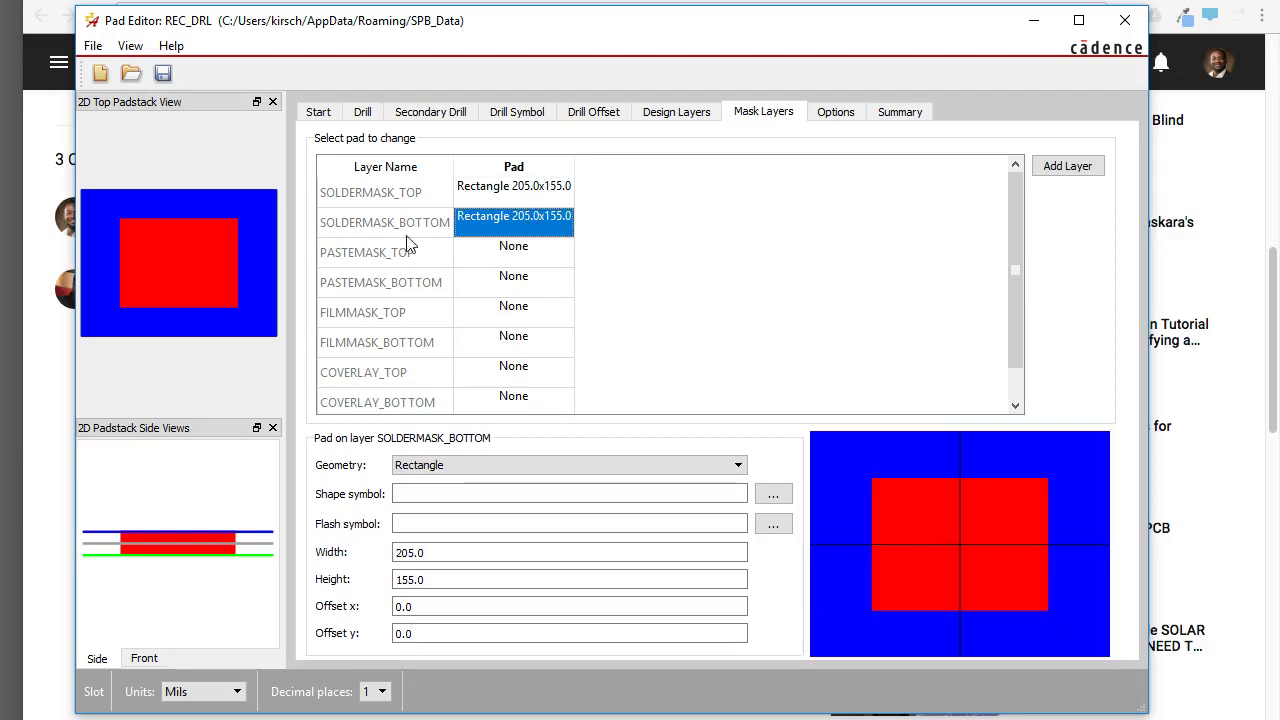
left_click(506, 554)
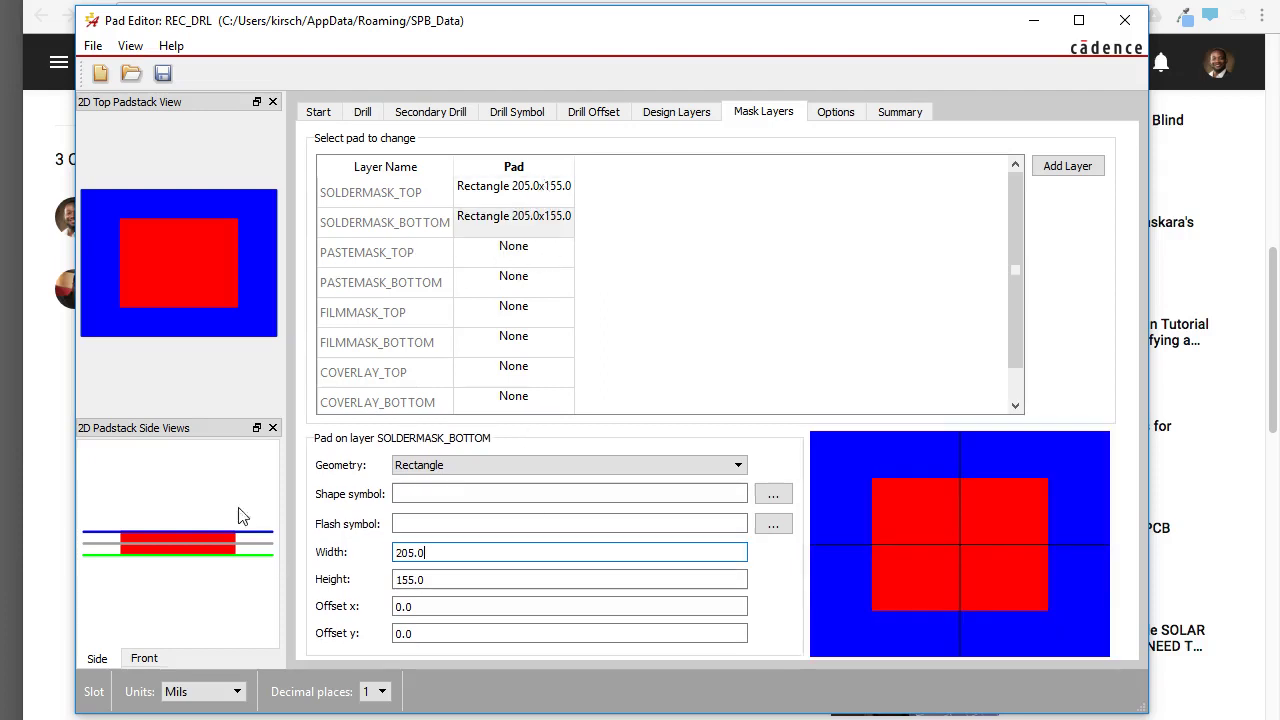
left_click(638, 548)
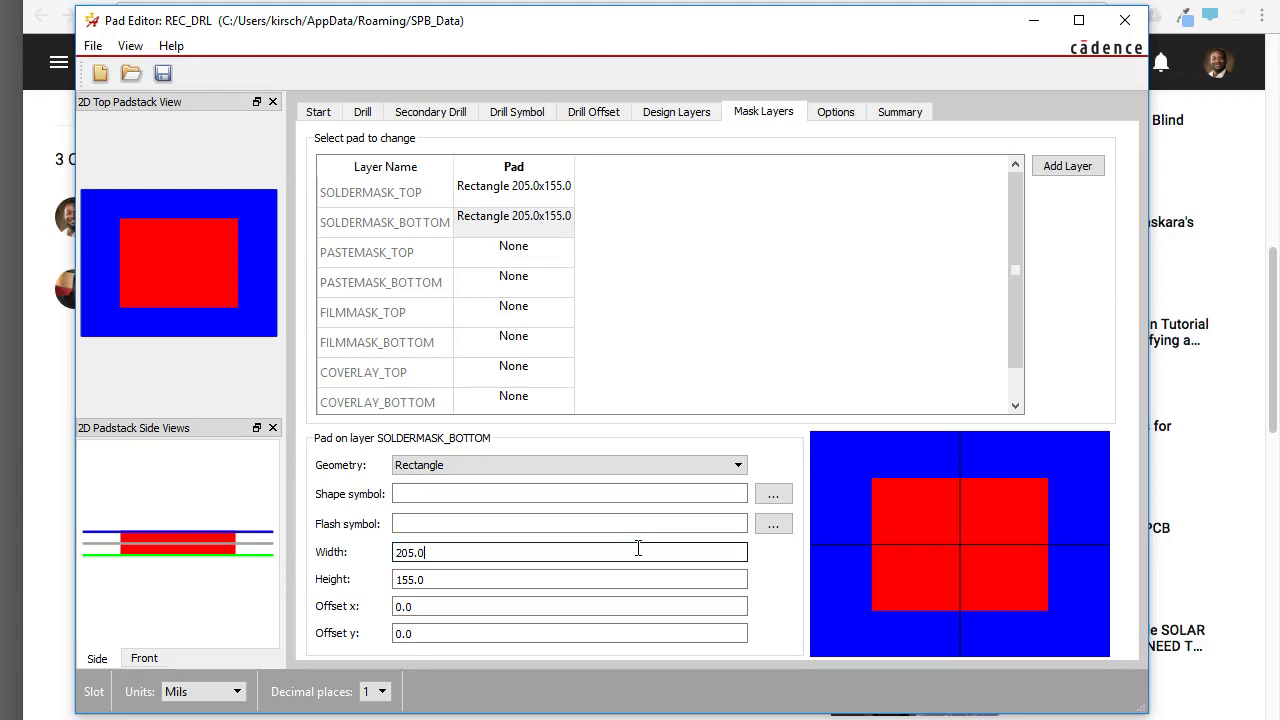
Step: Save the padstack as REC_DRL.pad from the toolbar
left_click(163, 74)
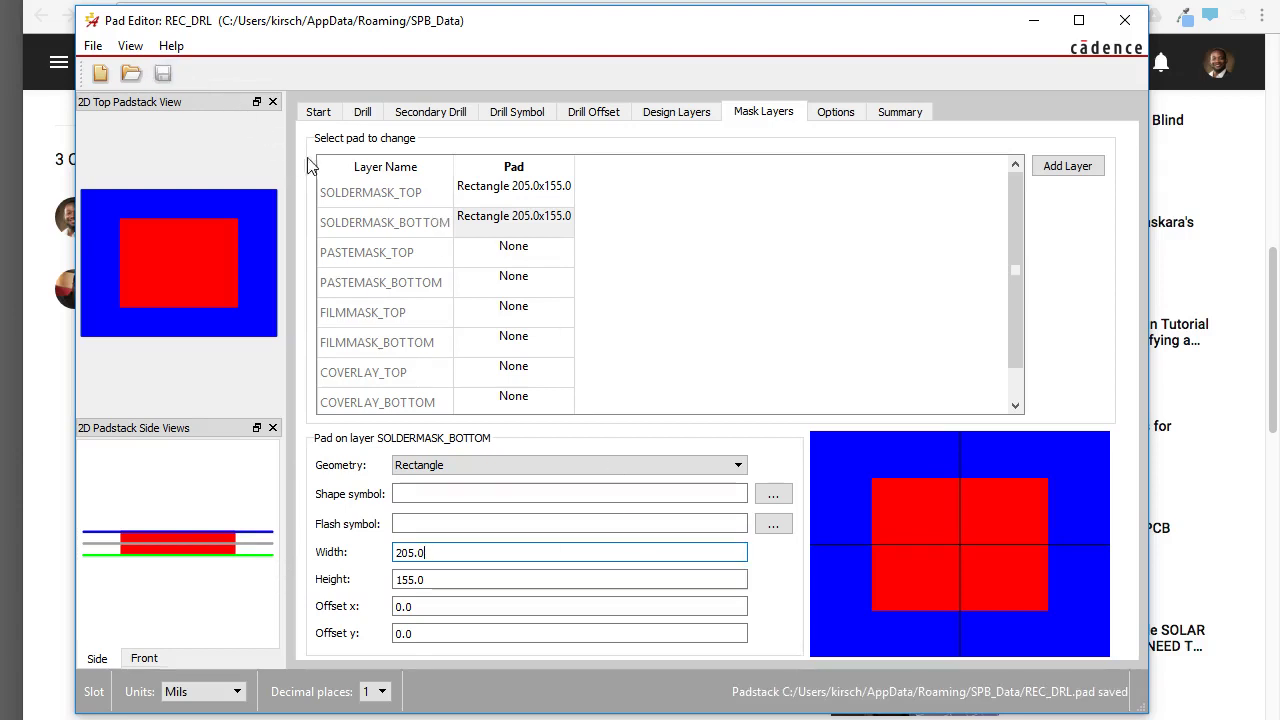